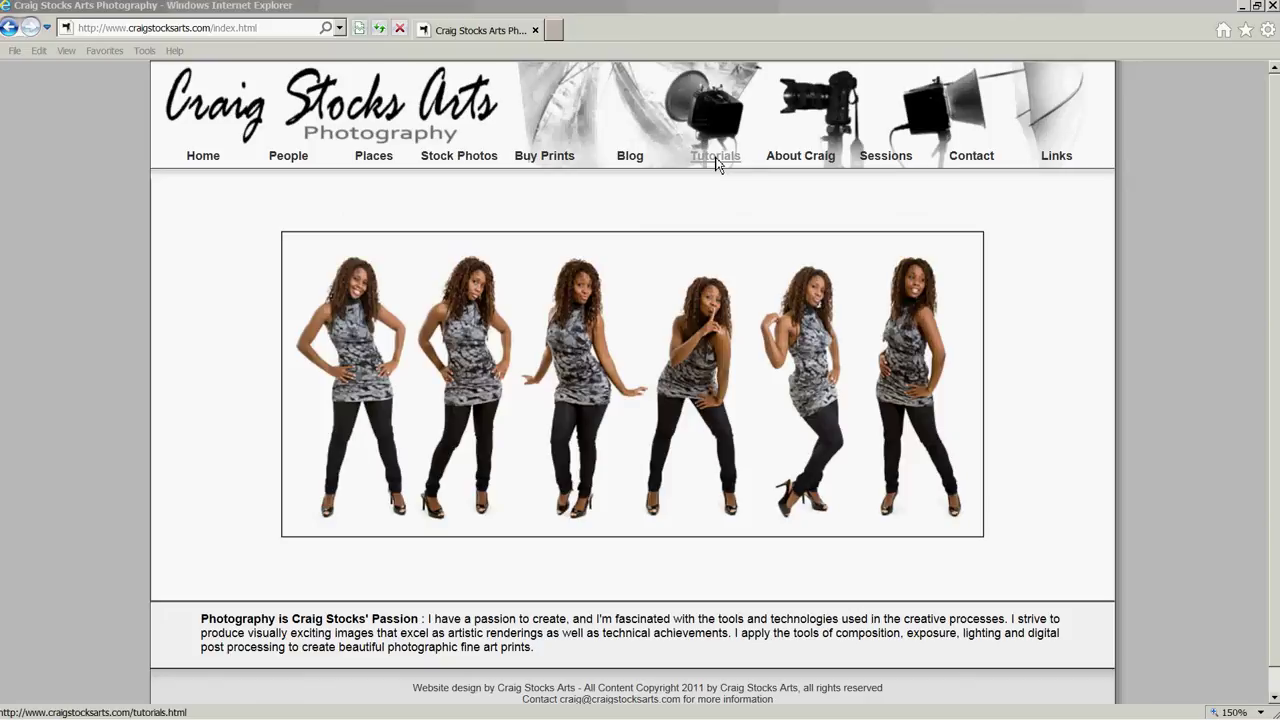
Go to the website's Tutorials page, then minimize Internet Explorer to reveal Lightroom.
{"action": "left_click", "coordinate": [715, 160]}
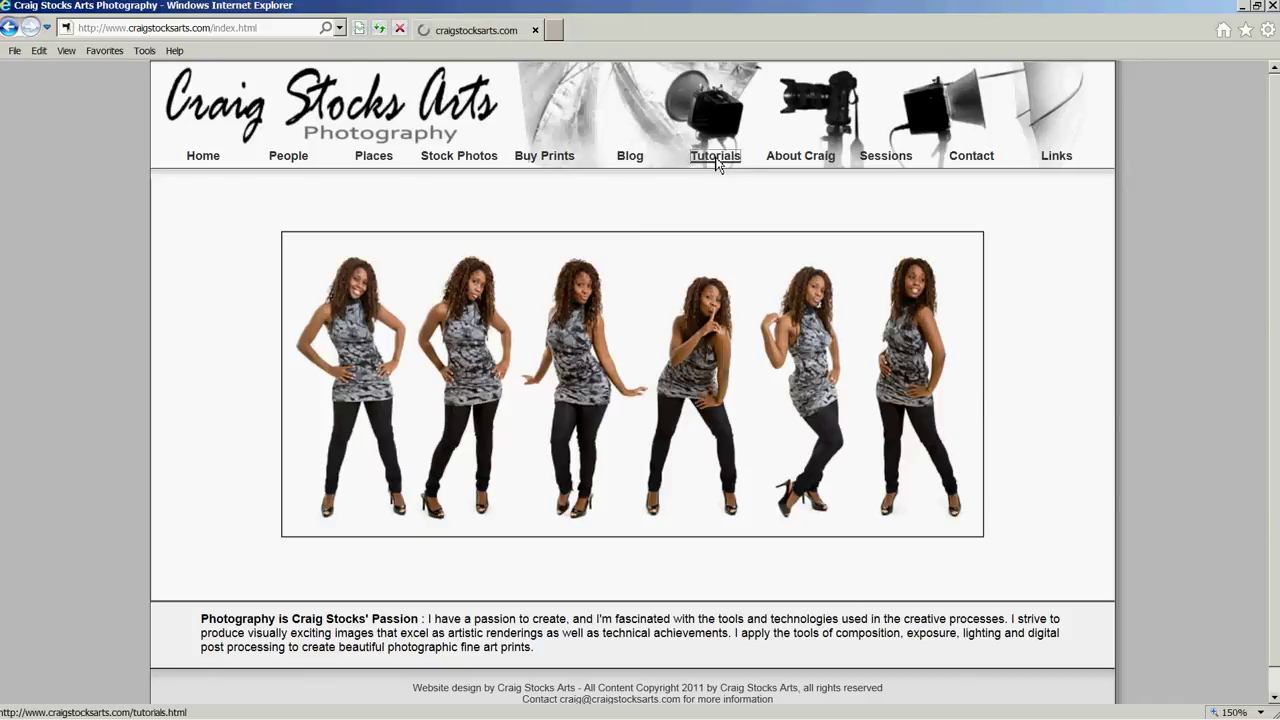
{"action": "left_click", "coordinate": [1246, 12]}
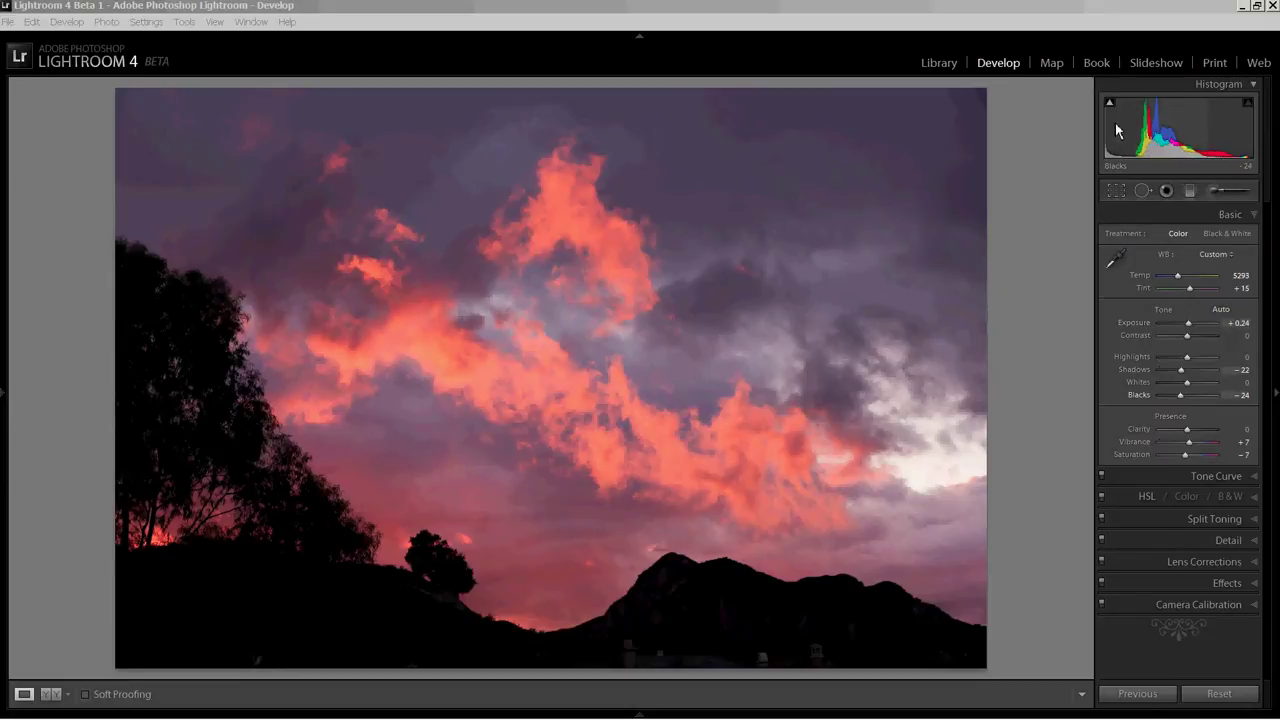
{"action": "mouse_move", "coordinate": [1111, 105]}
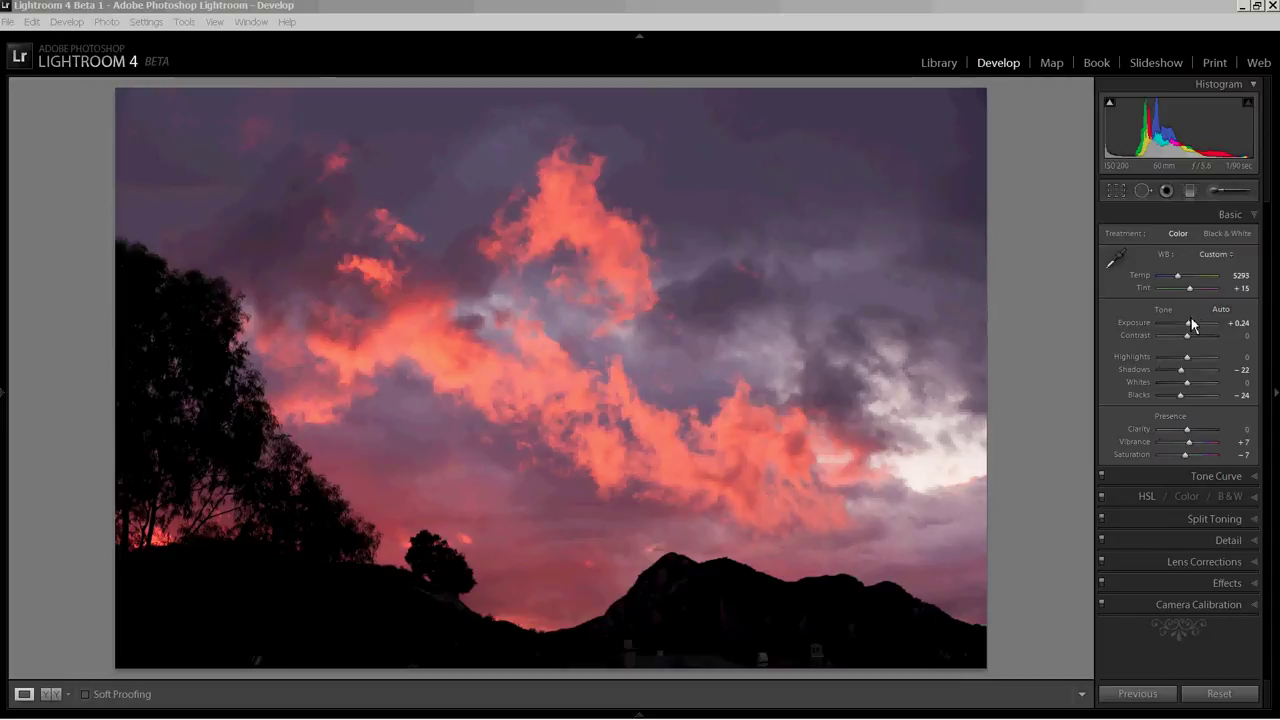
{"action": "left_click_drag", "start_coordinate": [1189, 326], "coordinate": [1211, 324]}
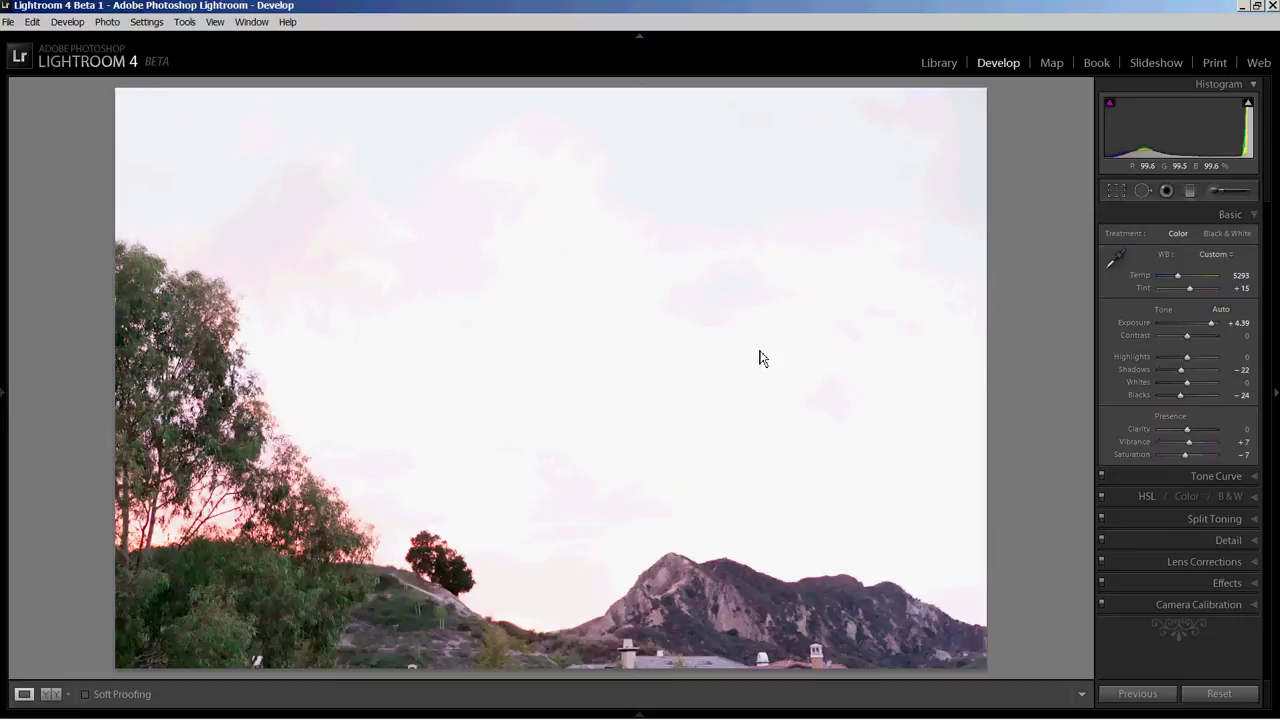
{"action": "key", "text": "ctrl+z"}
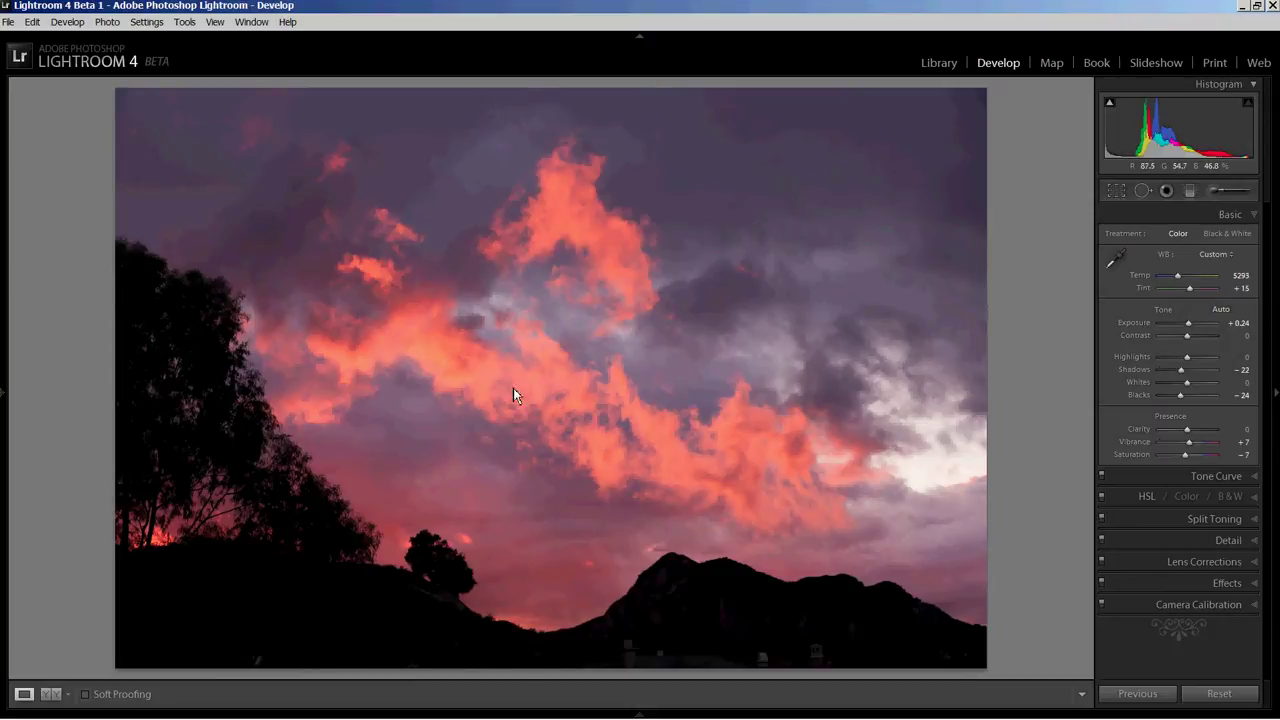
Start a single-file export of the sunset and change the image format from PSD to JPEG.
{"action": "left_click", "coordinate": [8, 22]}
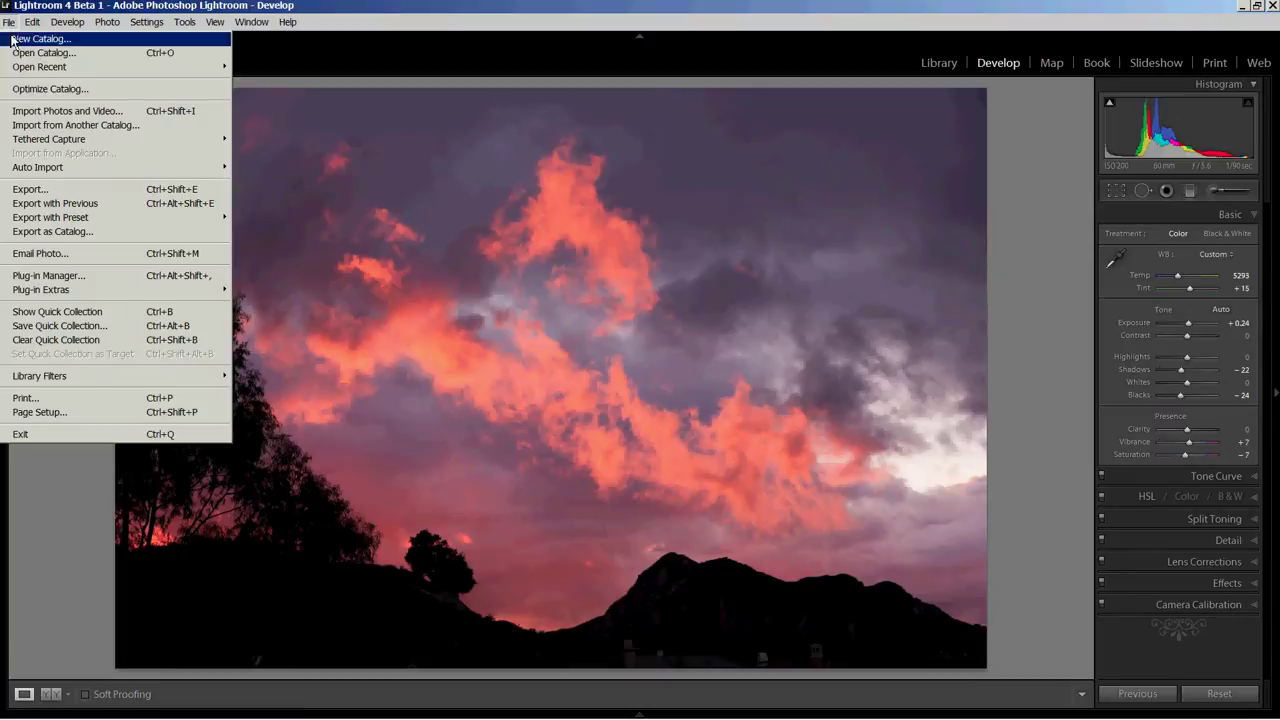
{"action": "left_click", "coordinate": [44, 193]}
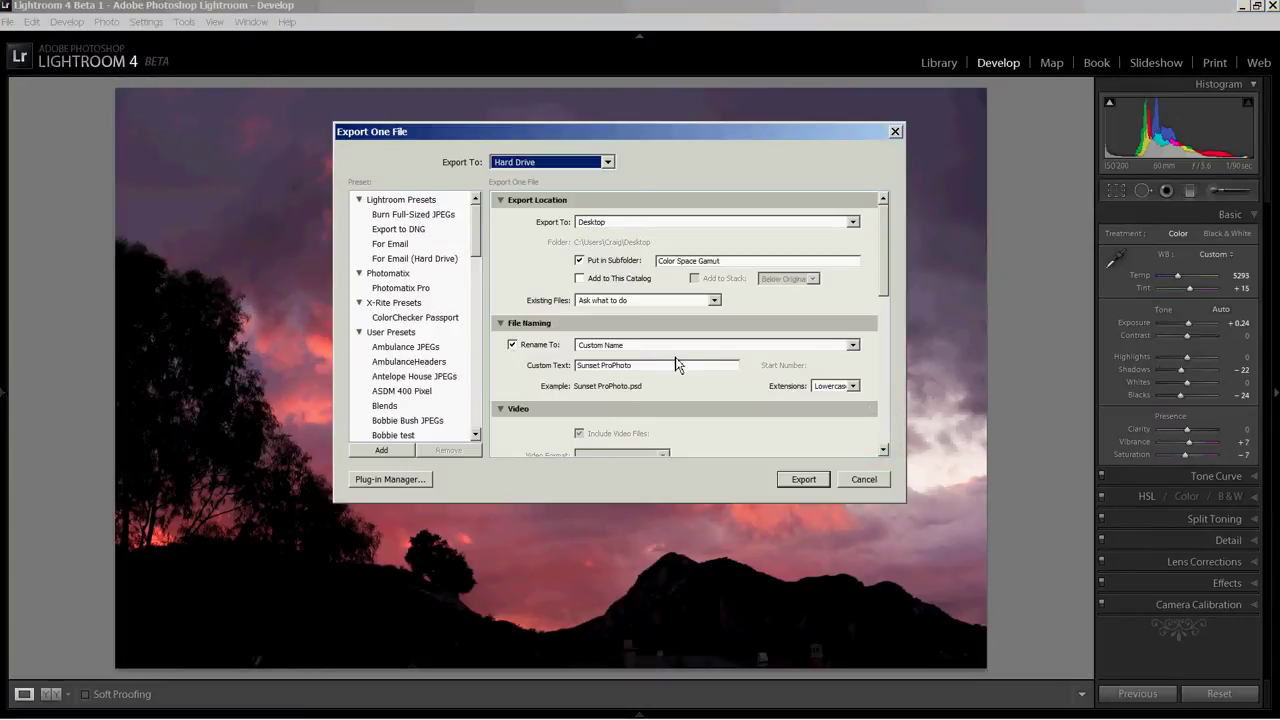
{"action": "left_click_drag", "start_coordinate": [880, 265], "coordinate": [890, 332]}
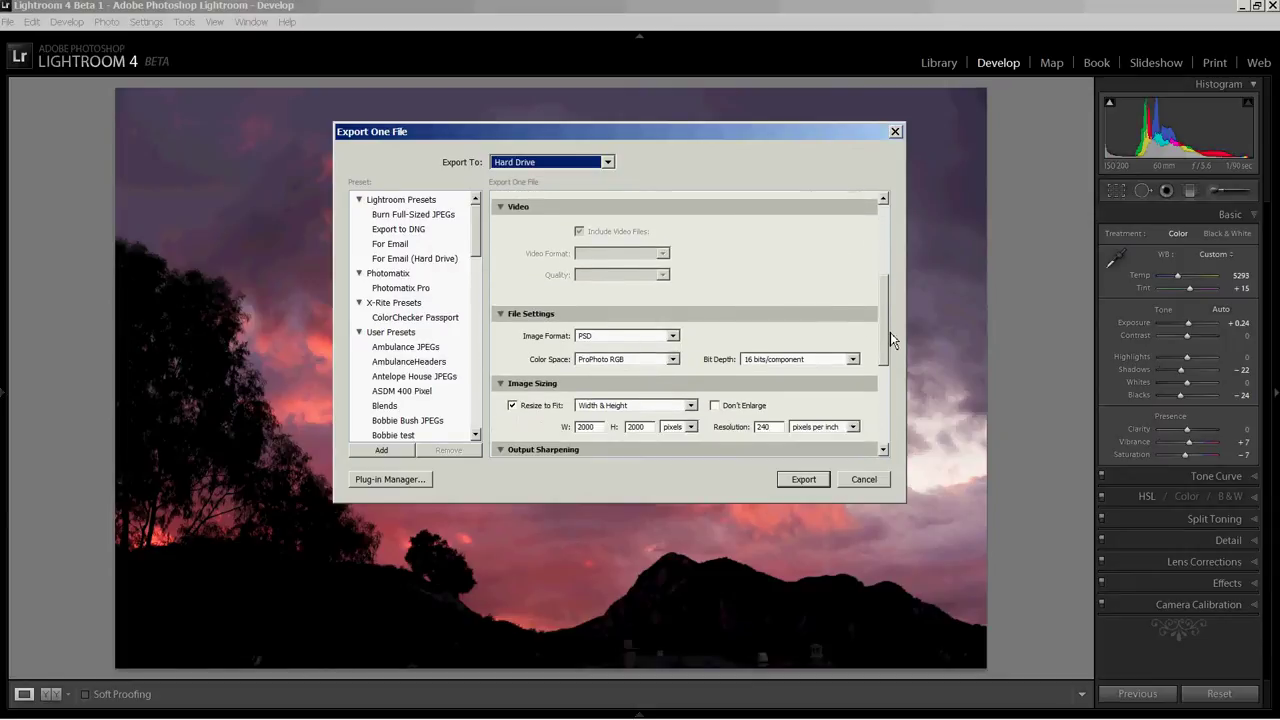
{"action": "left_click", "coordinate": [673, 337]}
{"action": "left_click", "coordinate": [625, 348]}
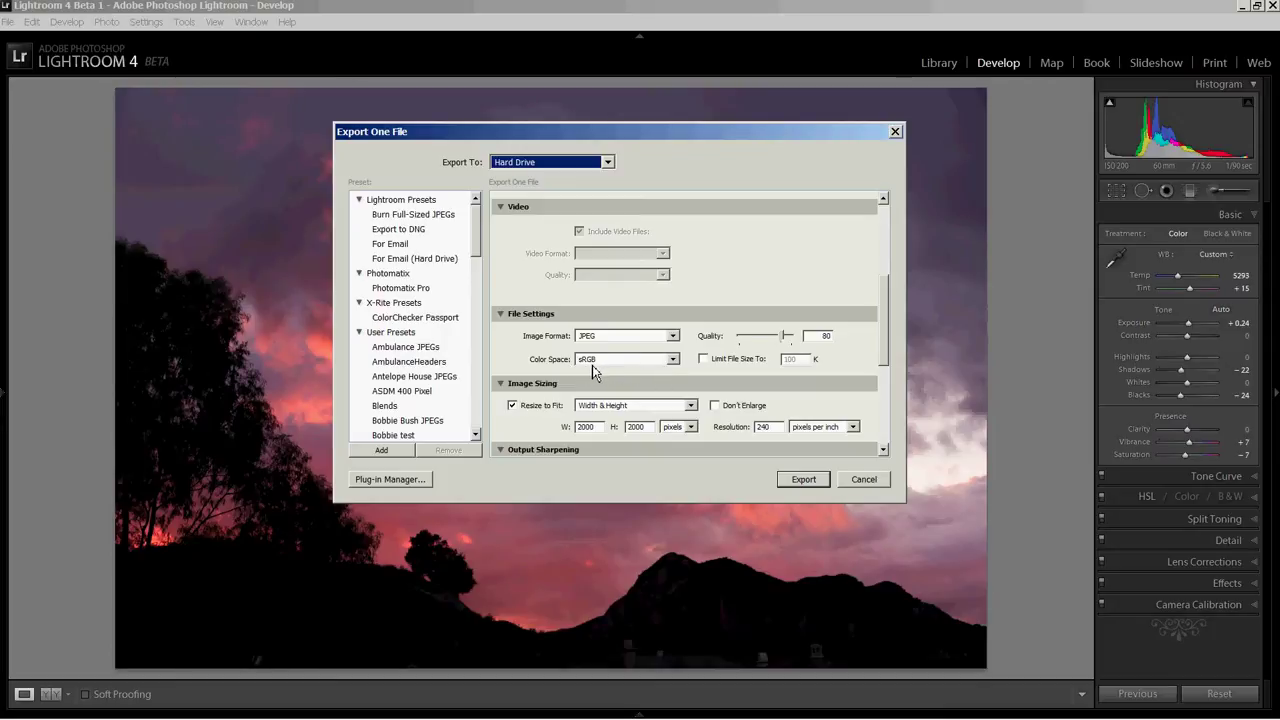
Open the Color Space dropdown in the Export dialog's File Settings to see the available profiles.
{"action": "left_click", "coordinate": [674, 360]}
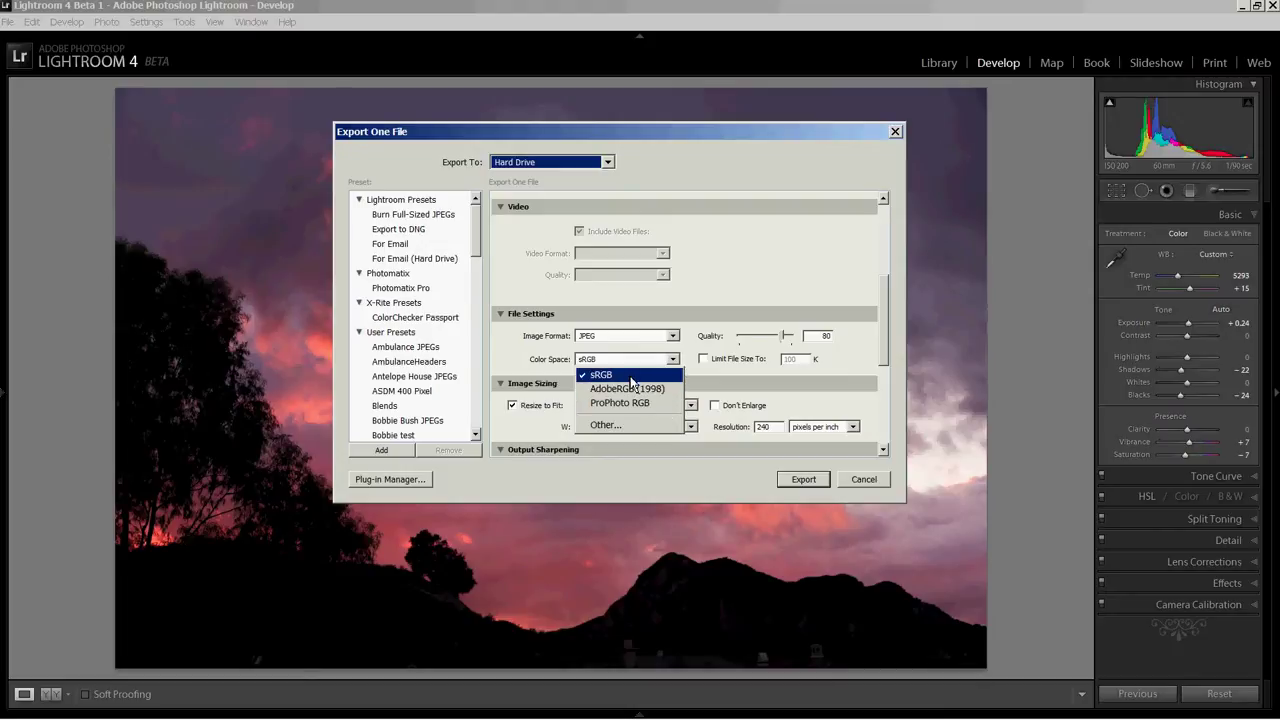
Set the image format back to PSD and cancel the Export One File dialog without exporting.
{"action": "left_click", "coordinate": [674, 337]}
{"action": "left_click", "coordinate": [674, 337]}
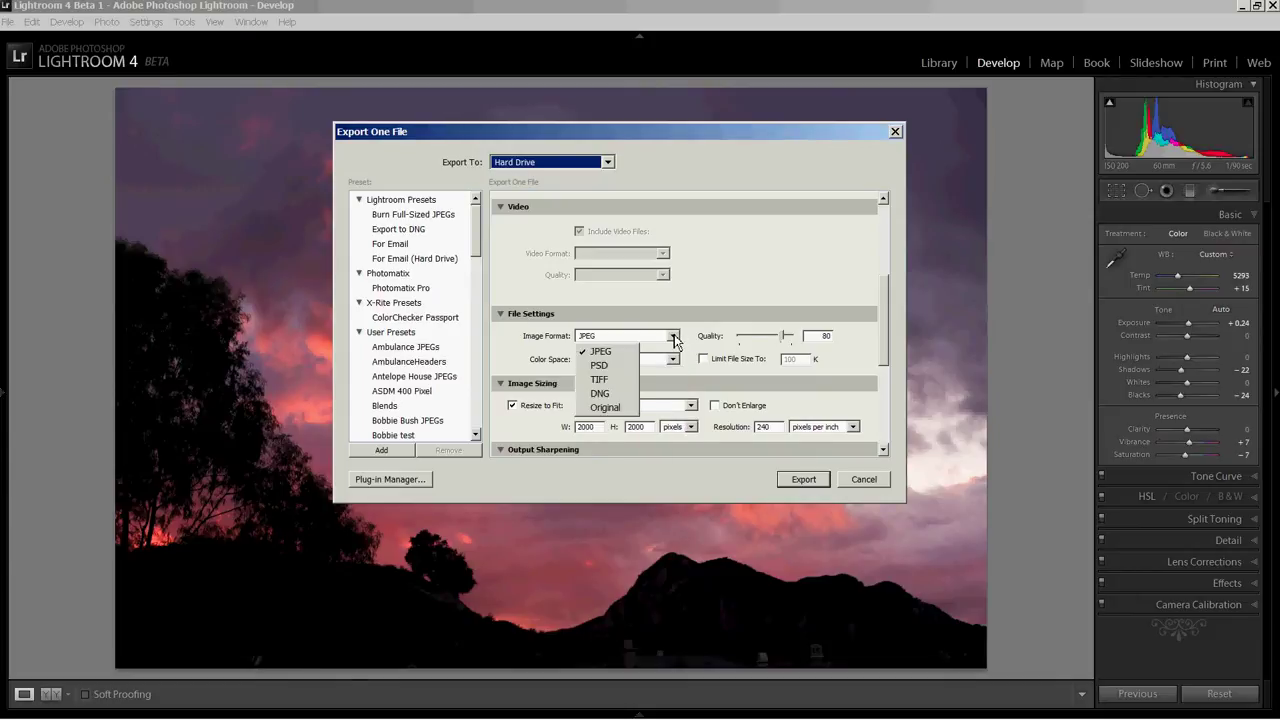
{"action": "left_click", "coordinate": [599, 365]}
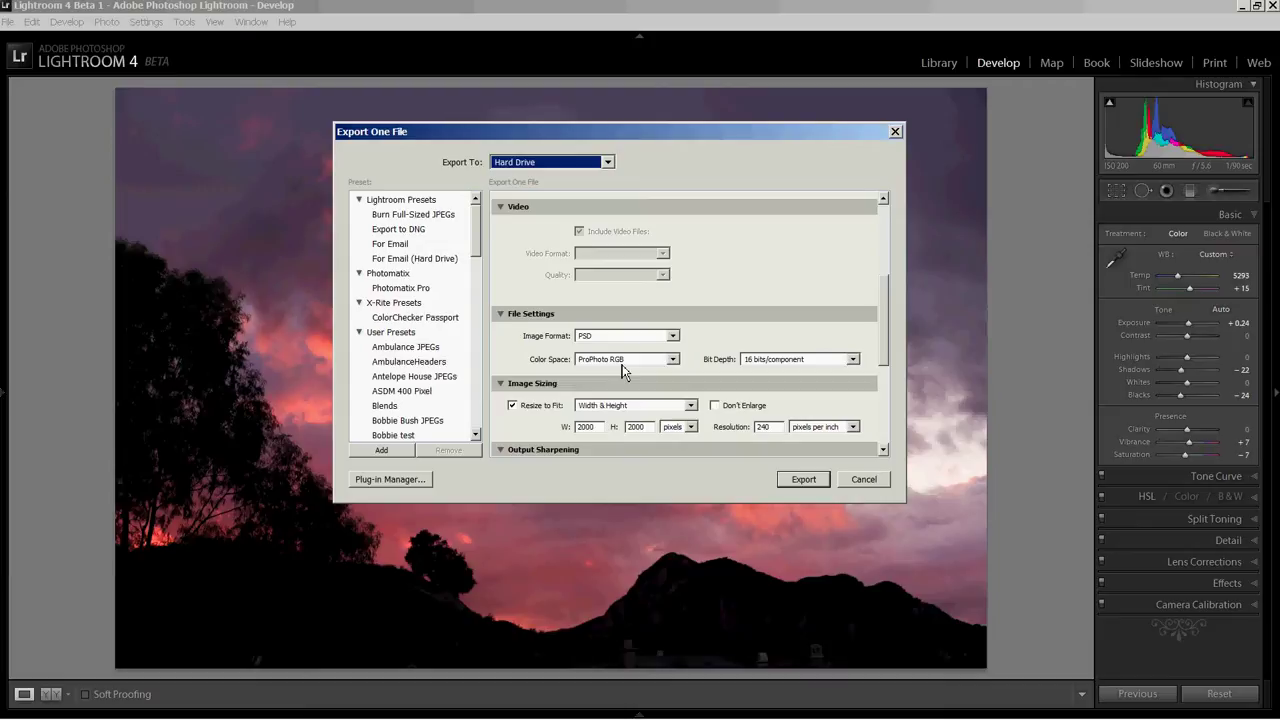
{"action": "left_click", "coordinate": [864, 482]}
{"action": "mouse_move", "coordinate": [312, 707]}
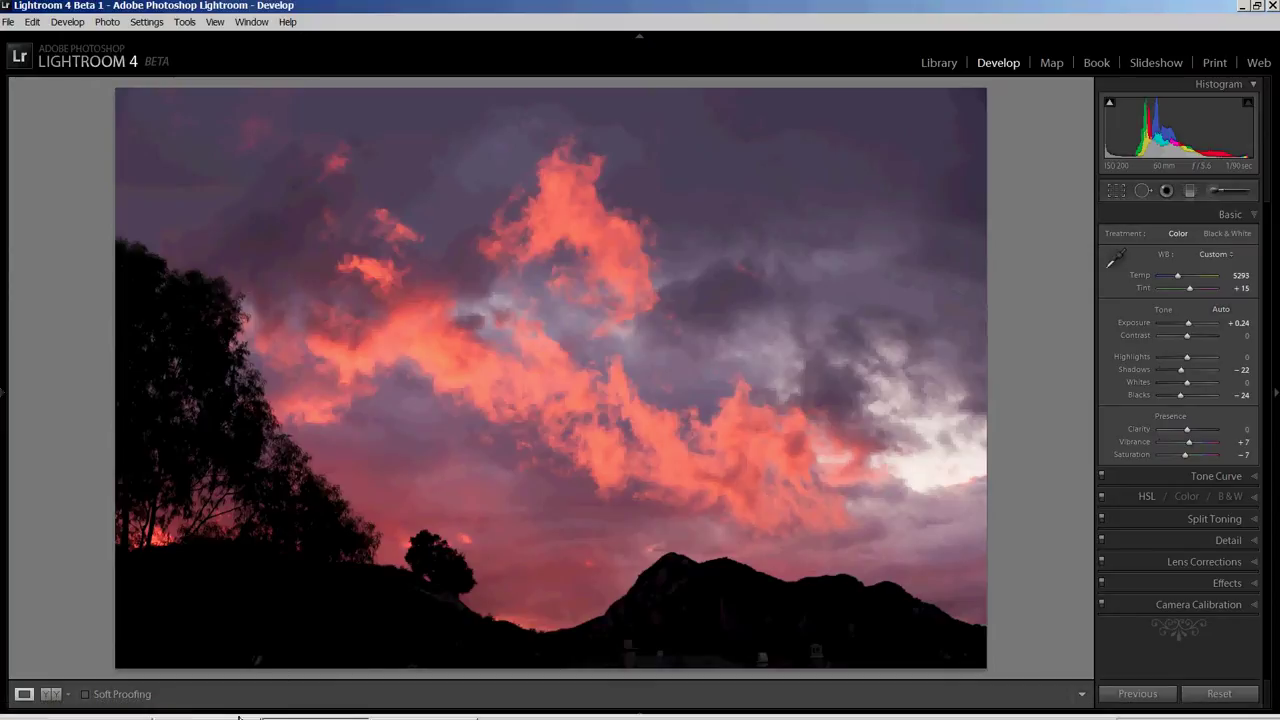
In Photoshop, compare the sRGB Sunset JPEG.jpg, then return to Sunset ProPhoto.psd.
{"action": "left_click", "coordinate": [230, 711]}
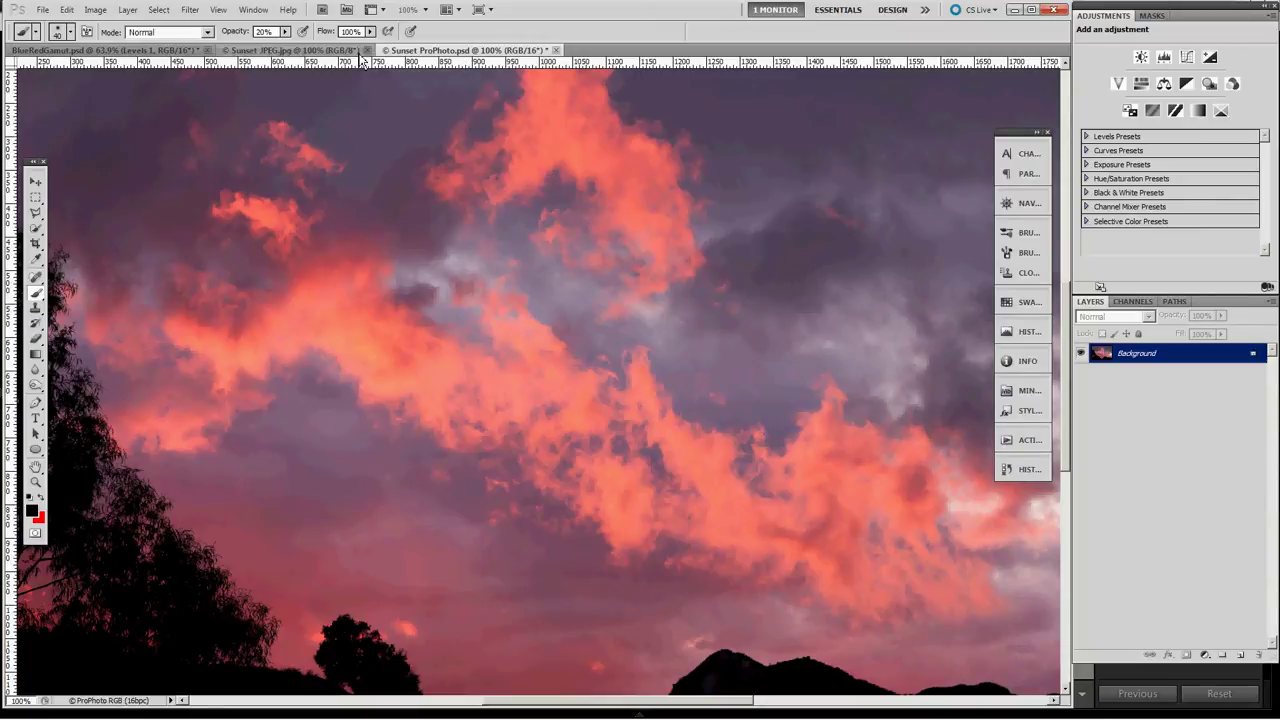
{"action": "left_click", "coordinate": [321, 53]}
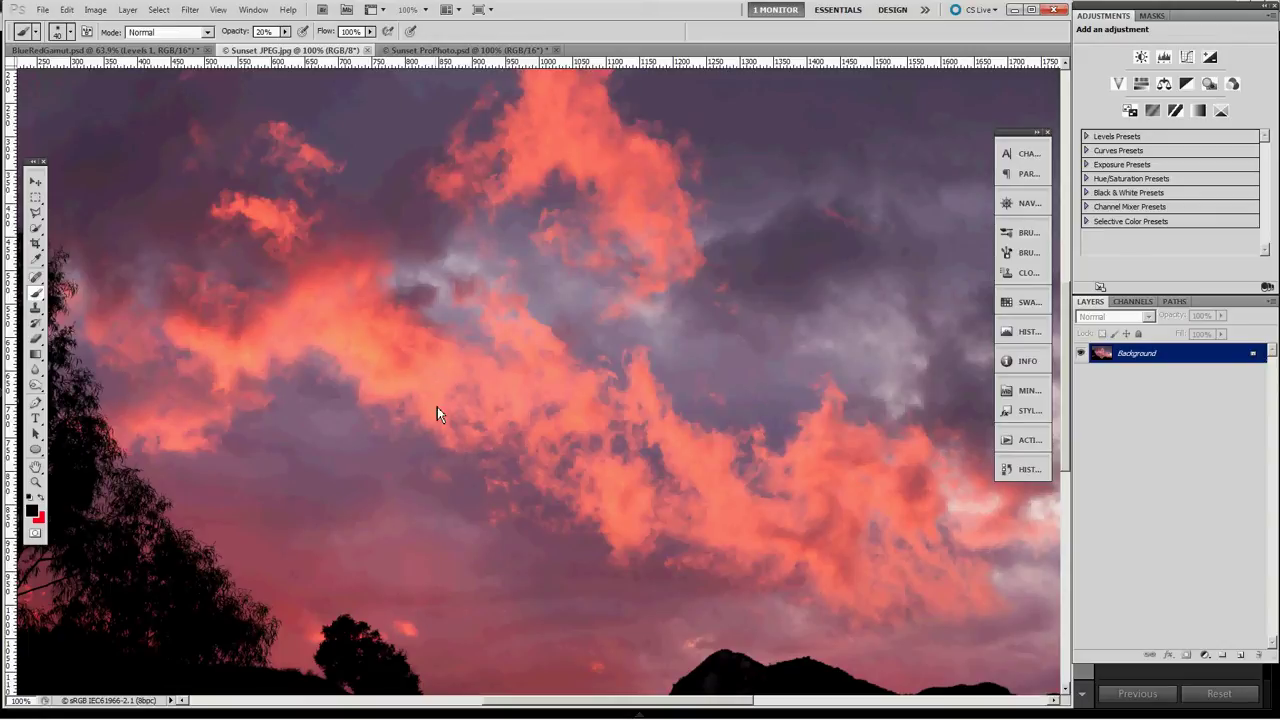
{"action": "left_click", "coordinate": [468, 50]}
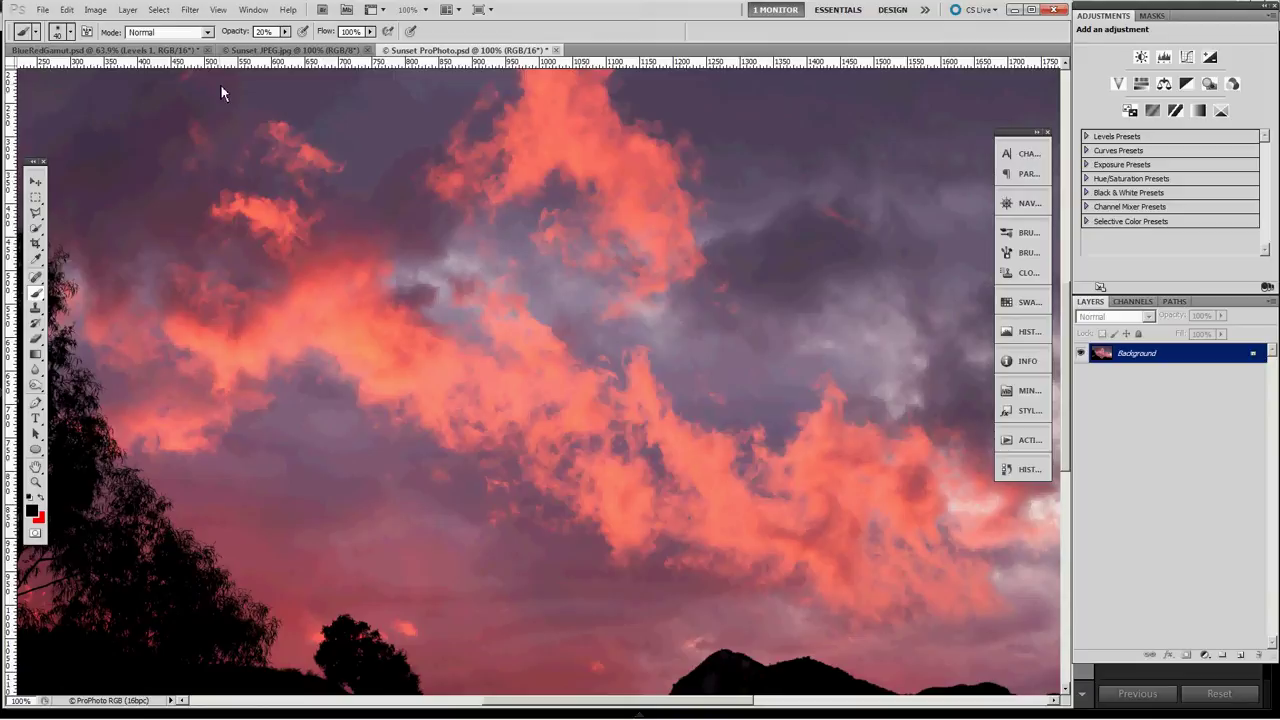
Bring BlueRedGamut.psd to the front and expand the Histogram panel showing Red, Green and Blue channels.
{"action": "left_click", "coordinate": [125, 52]}
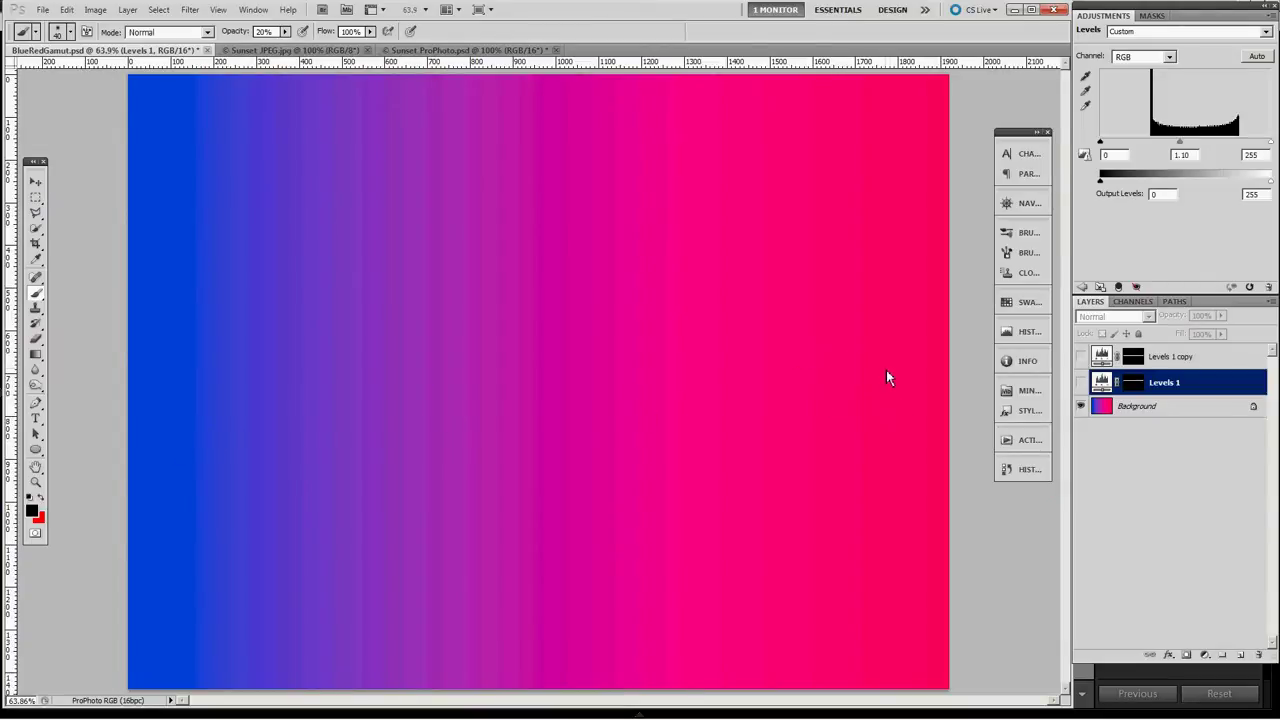
{"action": "left_click", "coordinate": [1030, 340]}
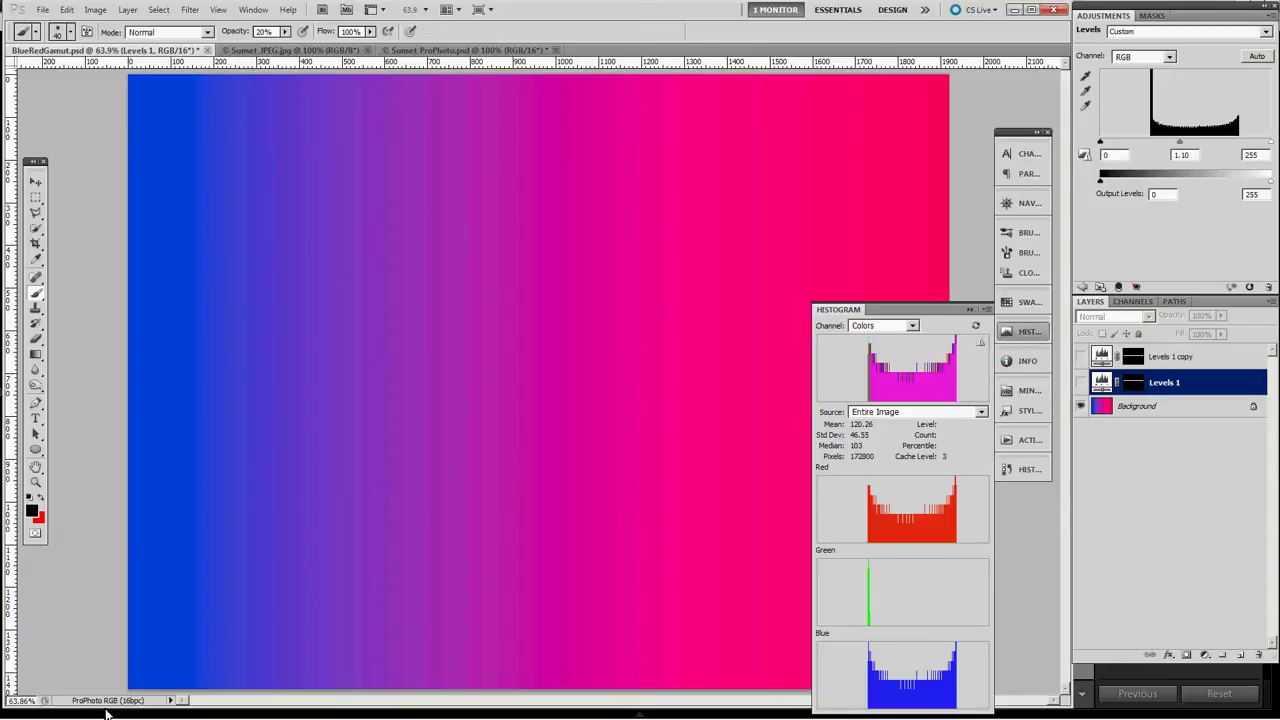
{"action": "mouse_move", "coordinate": [873, 485]}
Convert BlueRedGamut.psd to sRGB IEC61966-2.1 using Relative Colorimetric in Convert to Profile.
{"action": "left_click", "coordinate": [69, 14]}
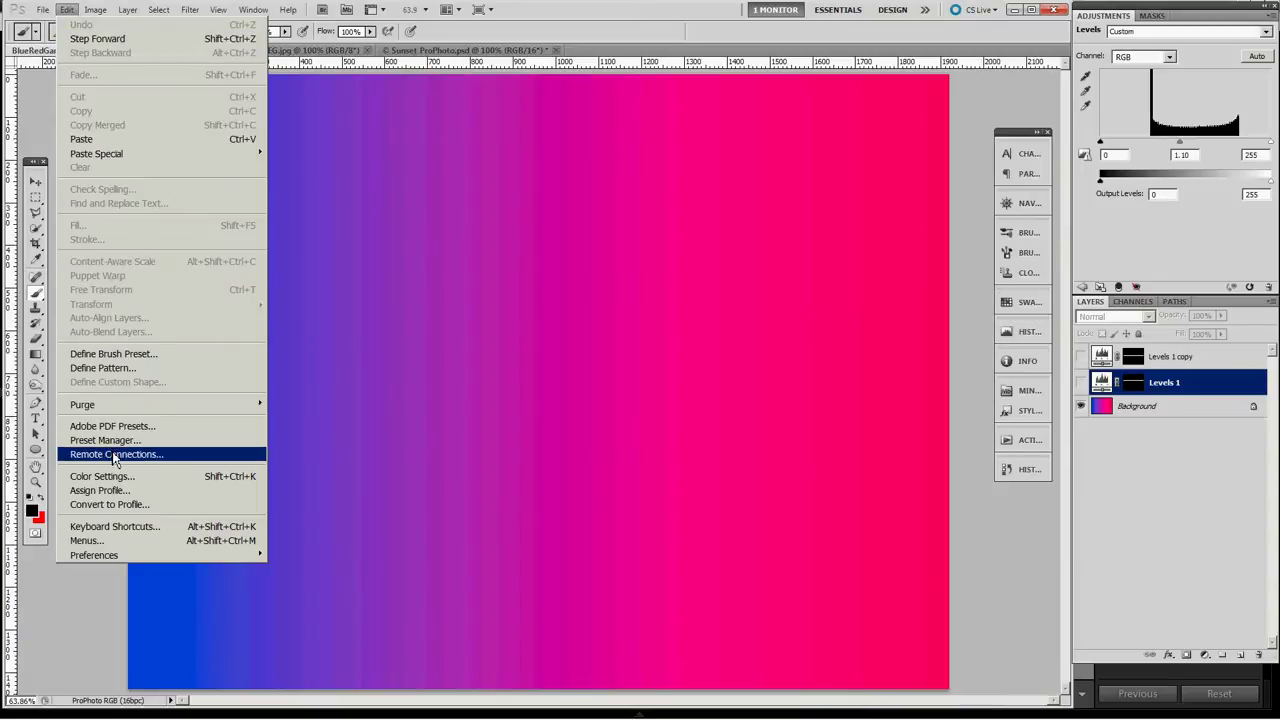
{"action": "left_click", "coordinate": [121, 506]}
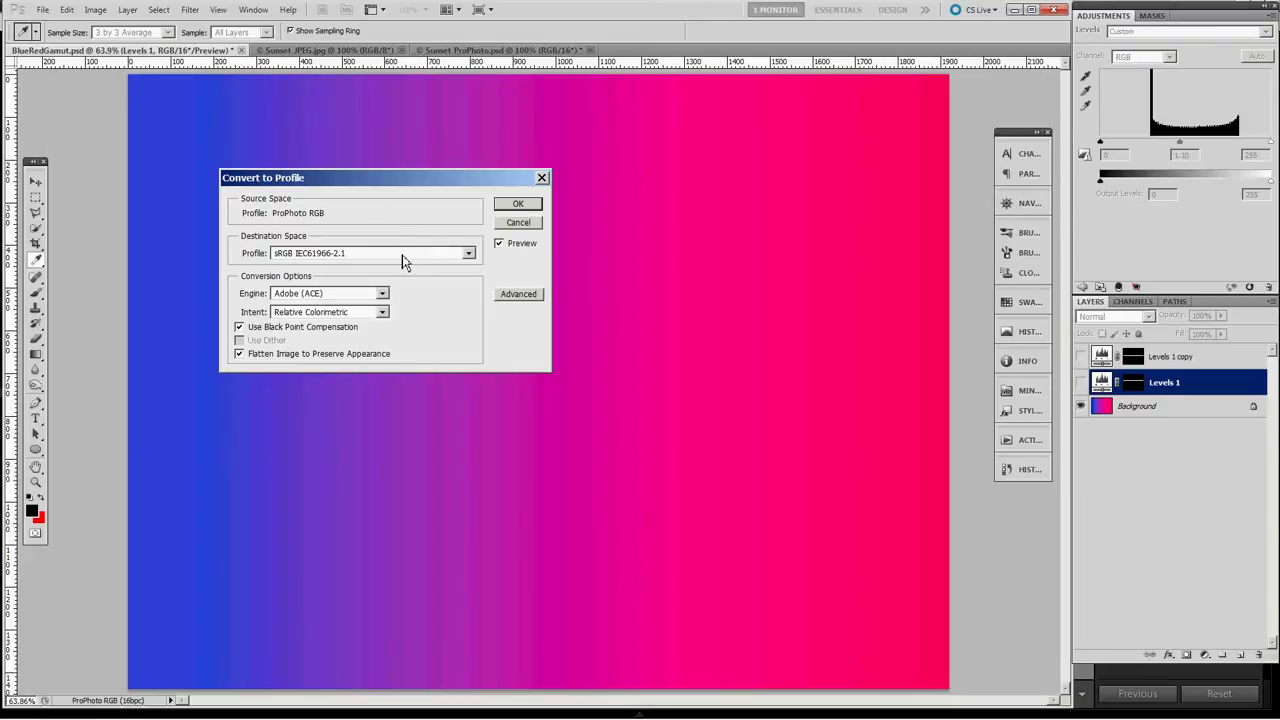
{"action": "left_click", "coordinate": [519, 205]}
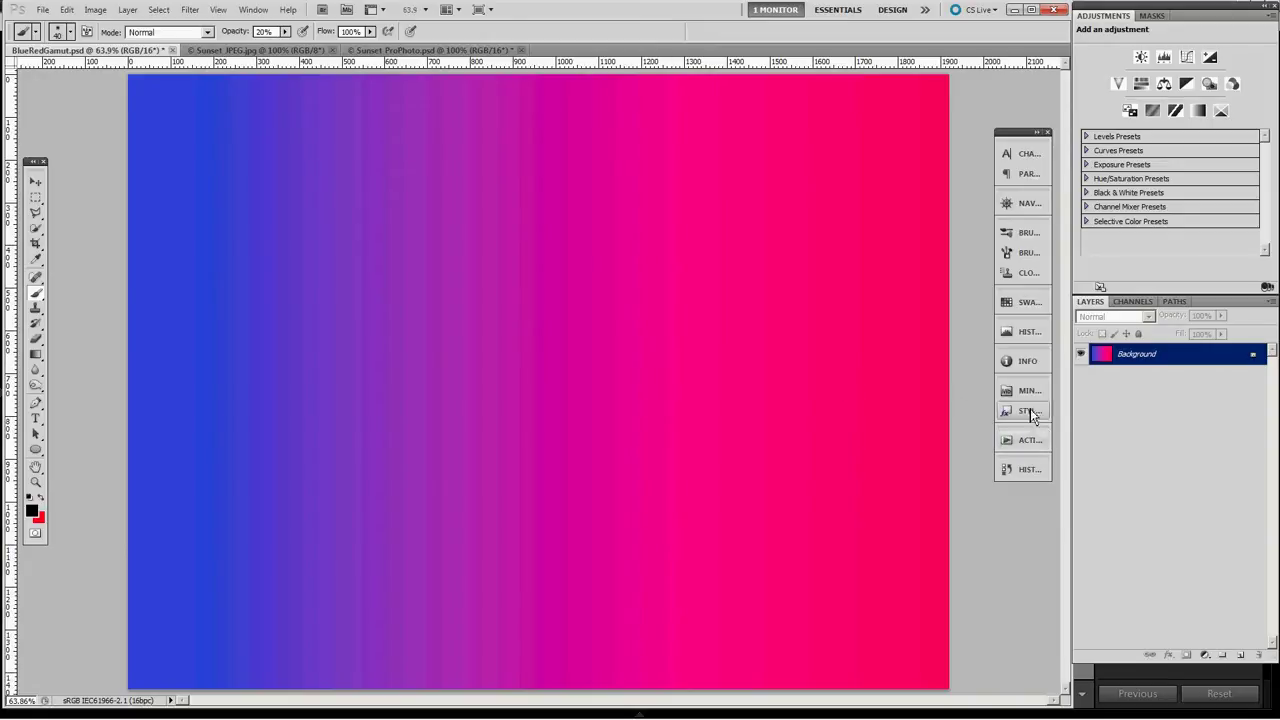
Inspect the sRGB gradient's Info readouts and Red/Green/Blue histograms, then collapse the Histogram panel.
{"action": "left_click", "coordinate": [1032, 368]}
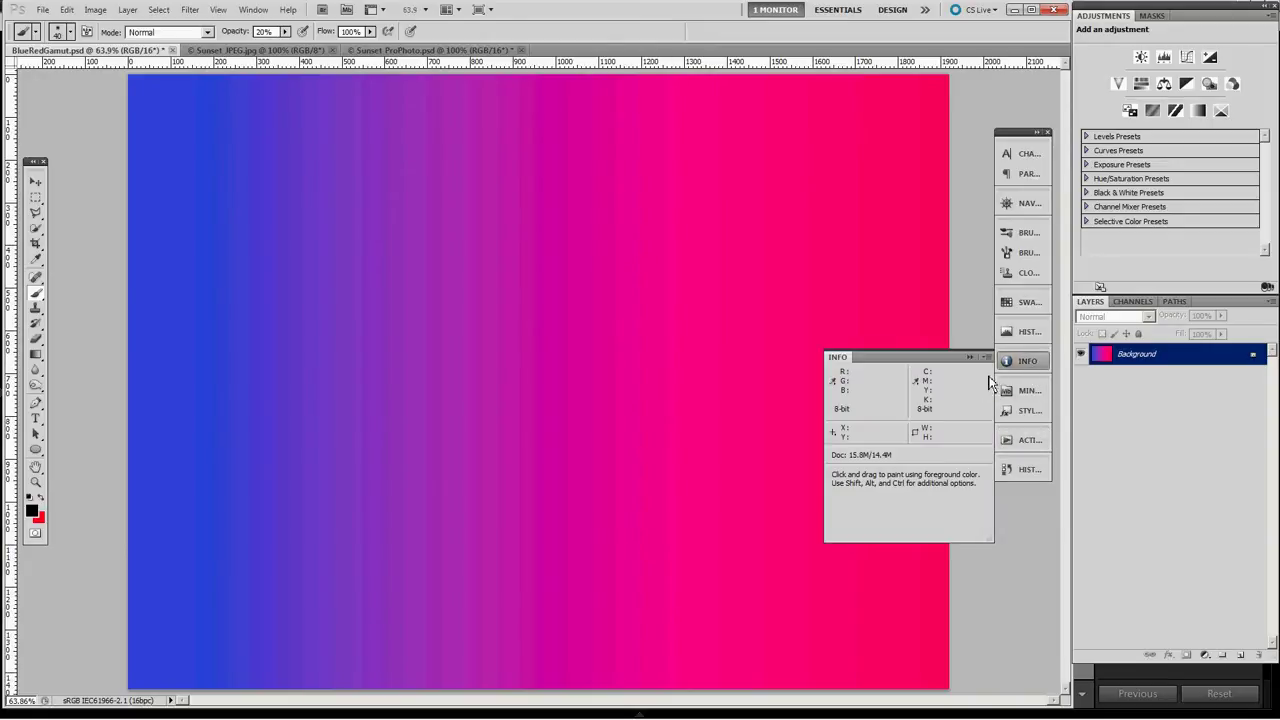
{"action": "left_click", "coordinate": [1022, 338]}
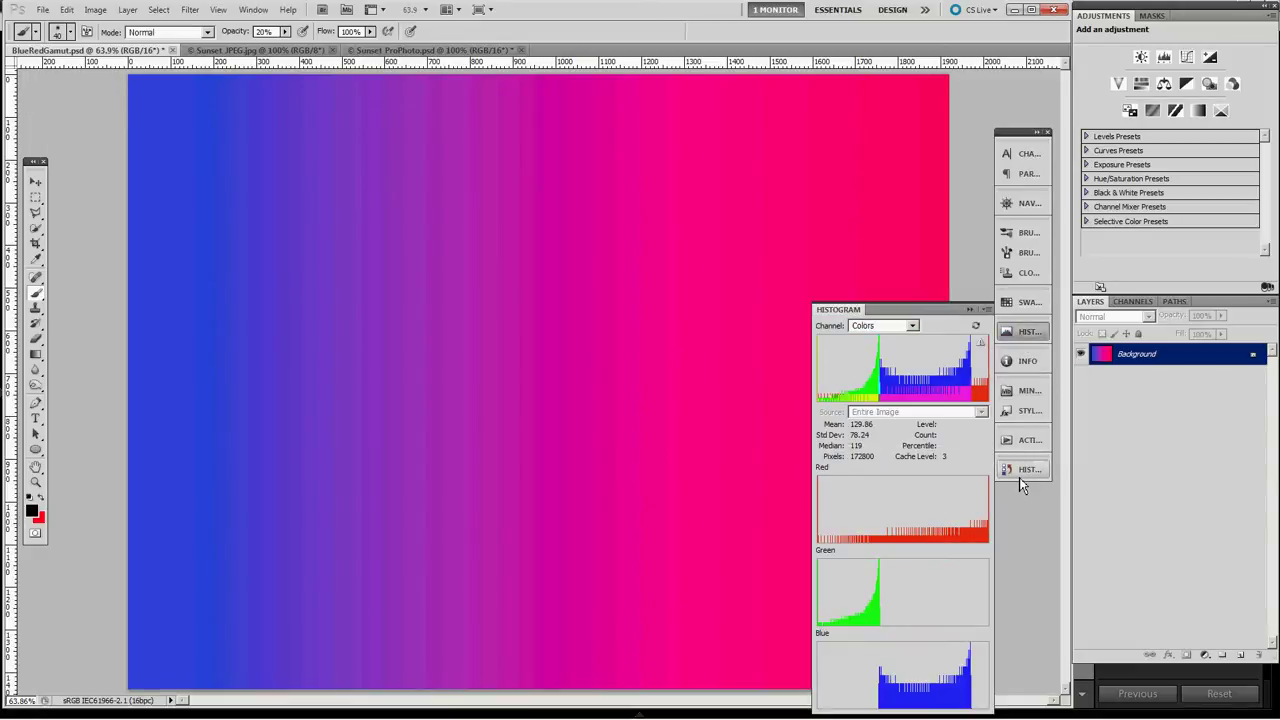
{"action": "mouse_move", "coordinate": [979, 535]}
{"action": "mouse_move", "coordinate": [820, 534]}
{"action": "left_click", "coordinate": [969, 310]}
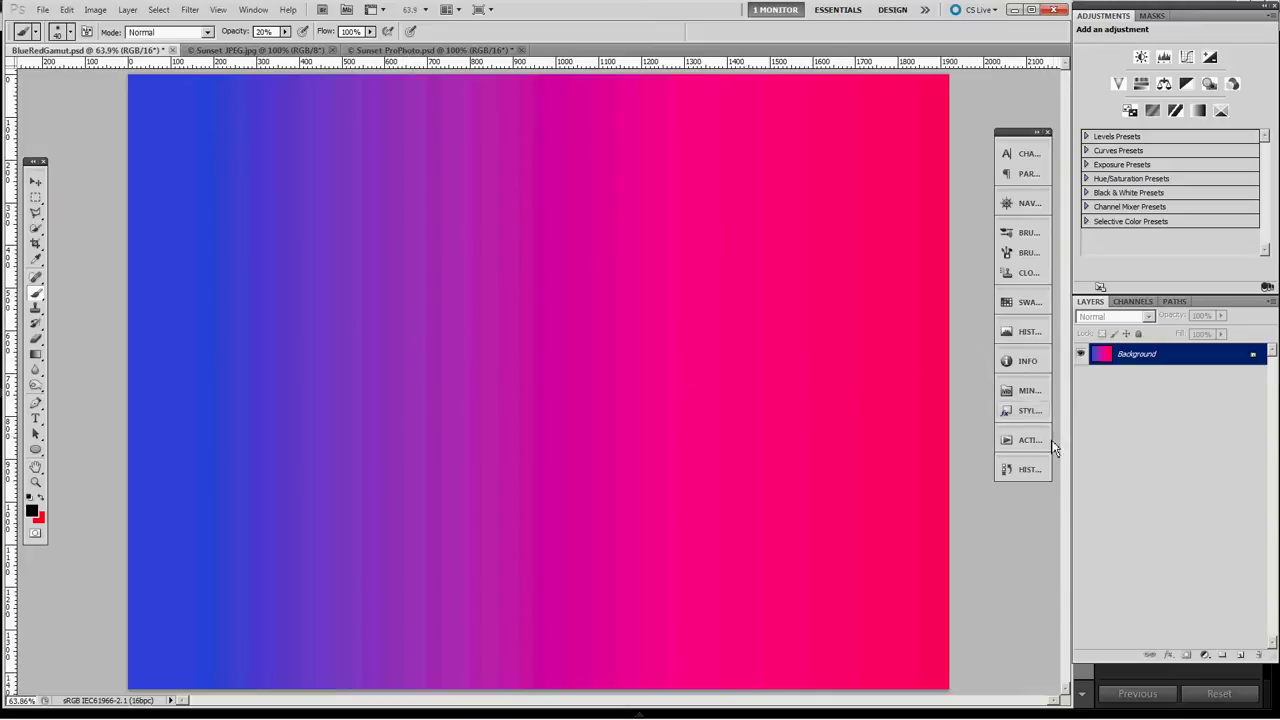
Revert to the Open history state, restoring the ProPhoto RGB gradient with its two Levels layers.
{"action": "left_click", "coordinate": [1025, 470]}
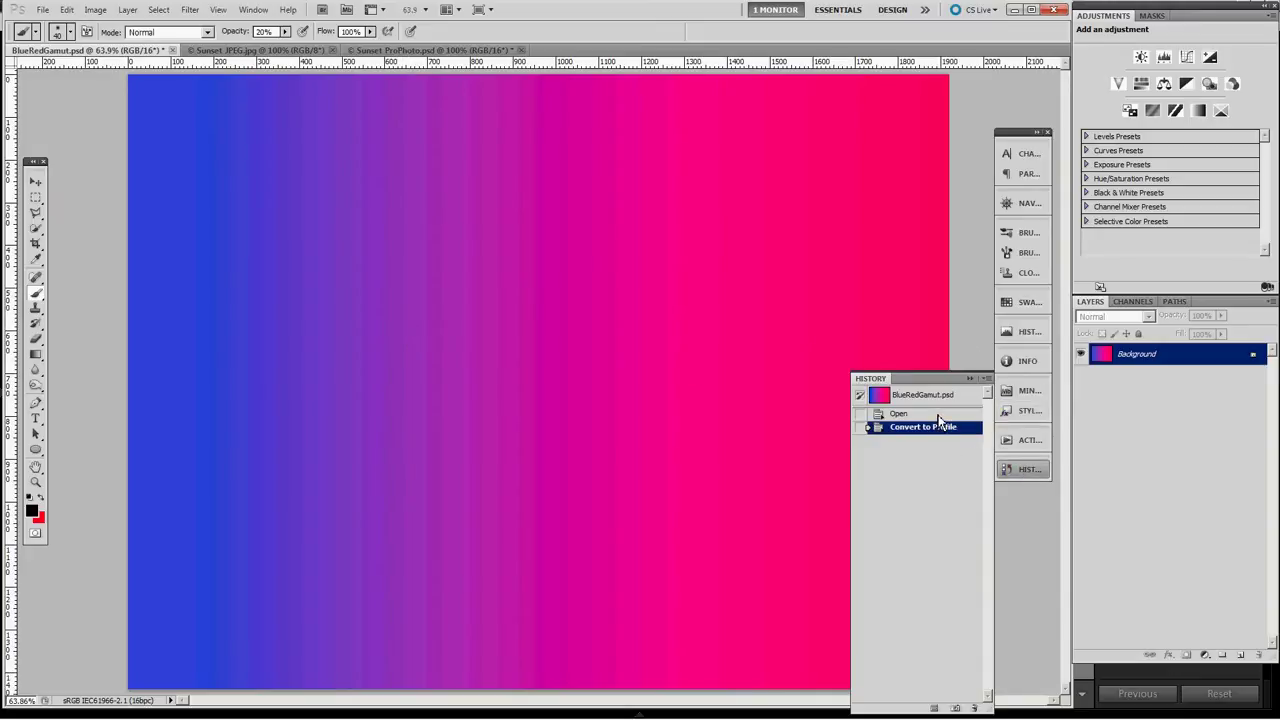
{"action": "left_click", "coordinate": [940, 420]}
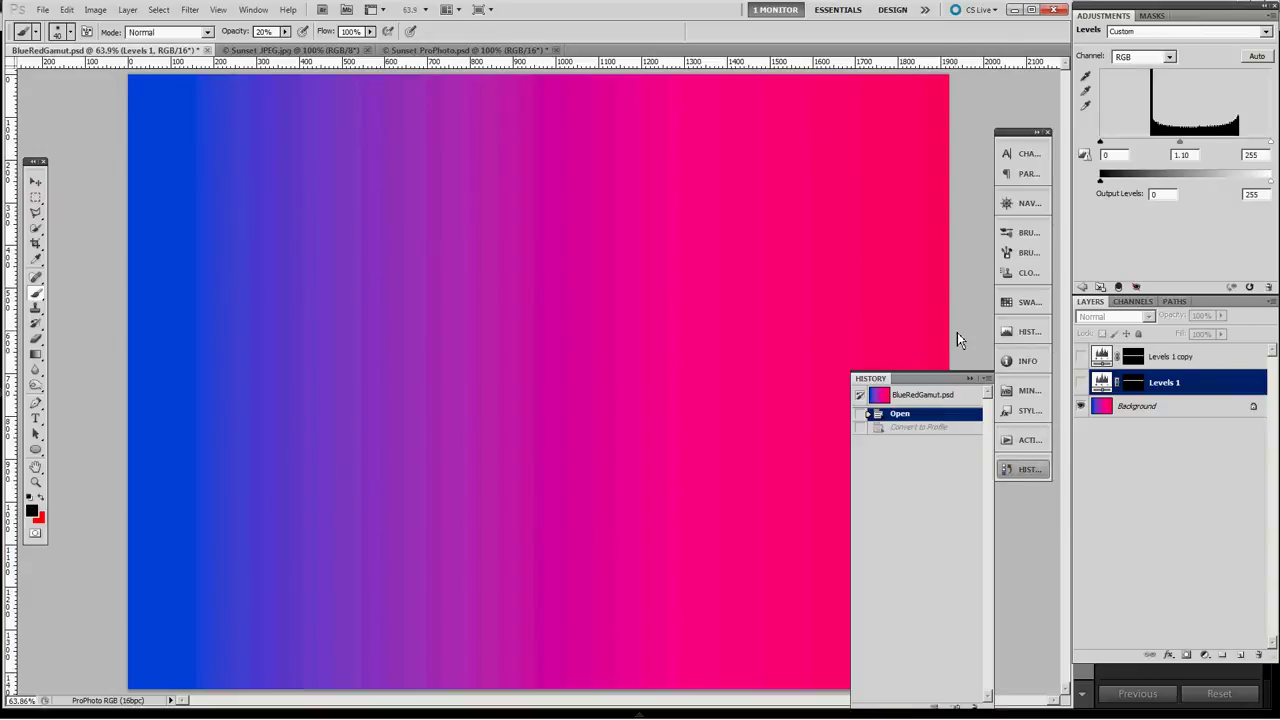
{"action": "left_click", "coordinate": [1025, 470]}
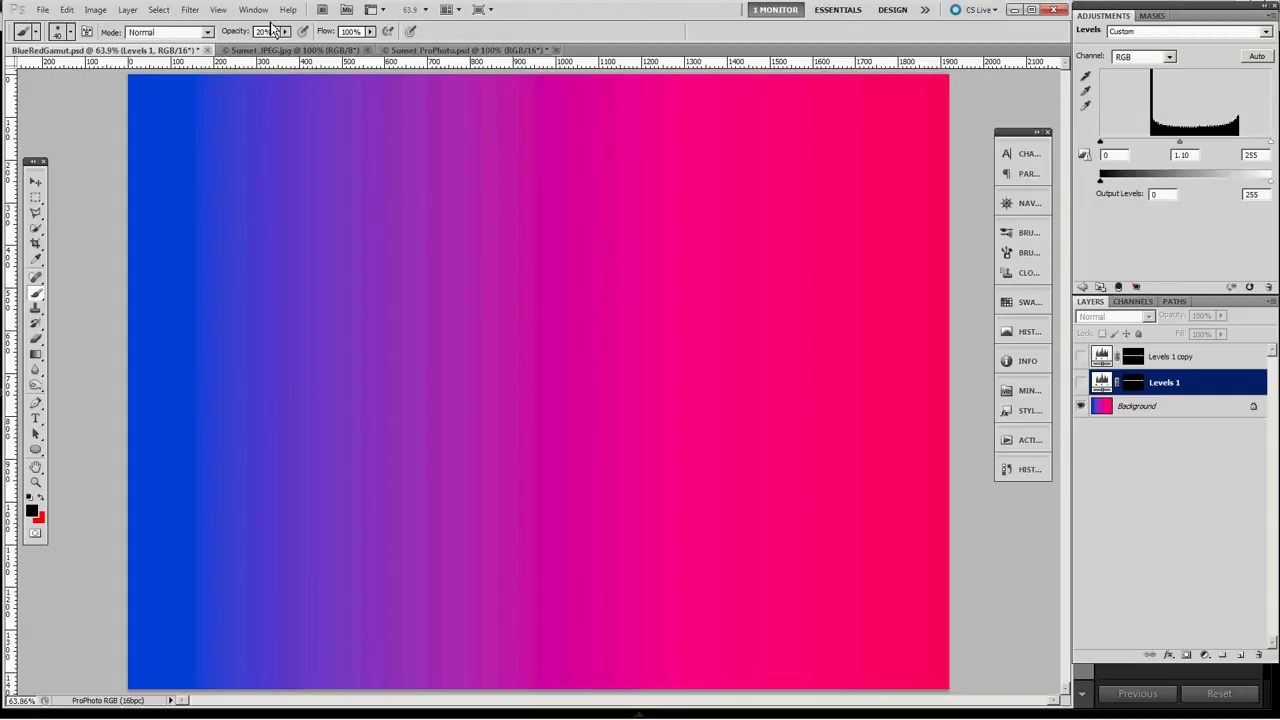
Enable View > Gamut Warning so the out-of-gamut blue and pink gradient ends show grey.
{"action": "left_click", "coordinate": [219, 10]}
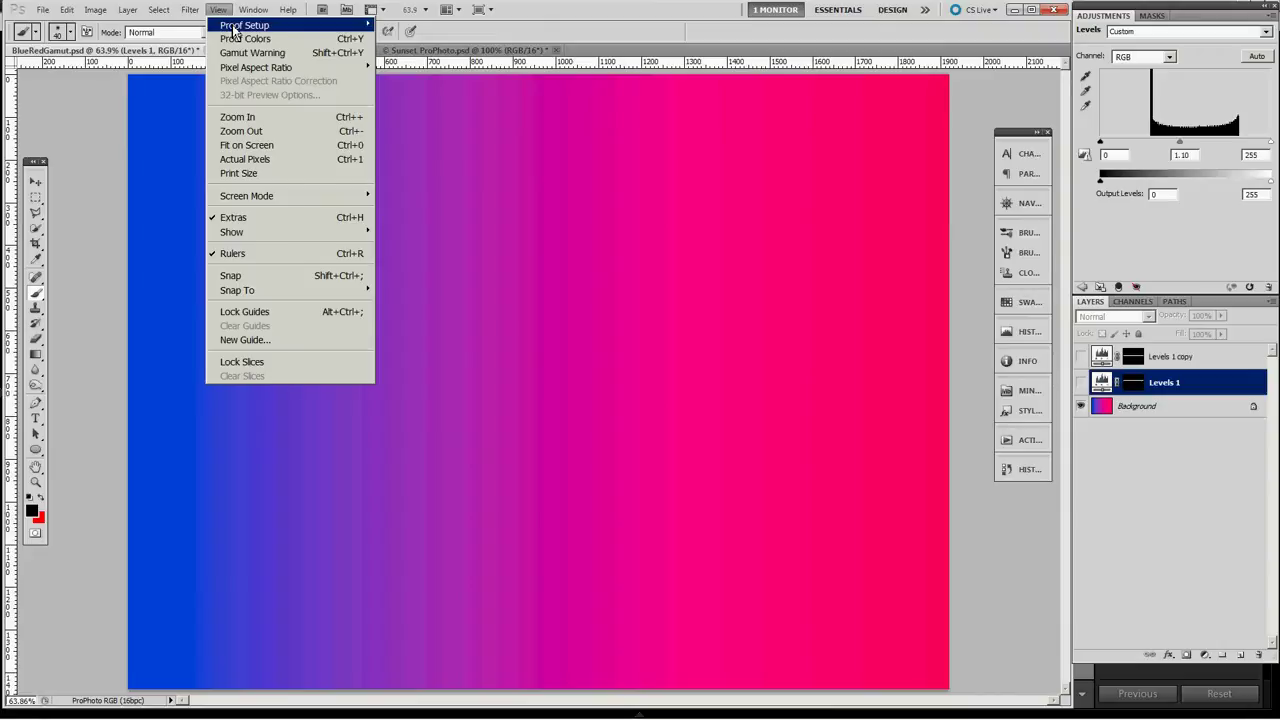
{"action": "left_click", "coordinate": [222, 12]}
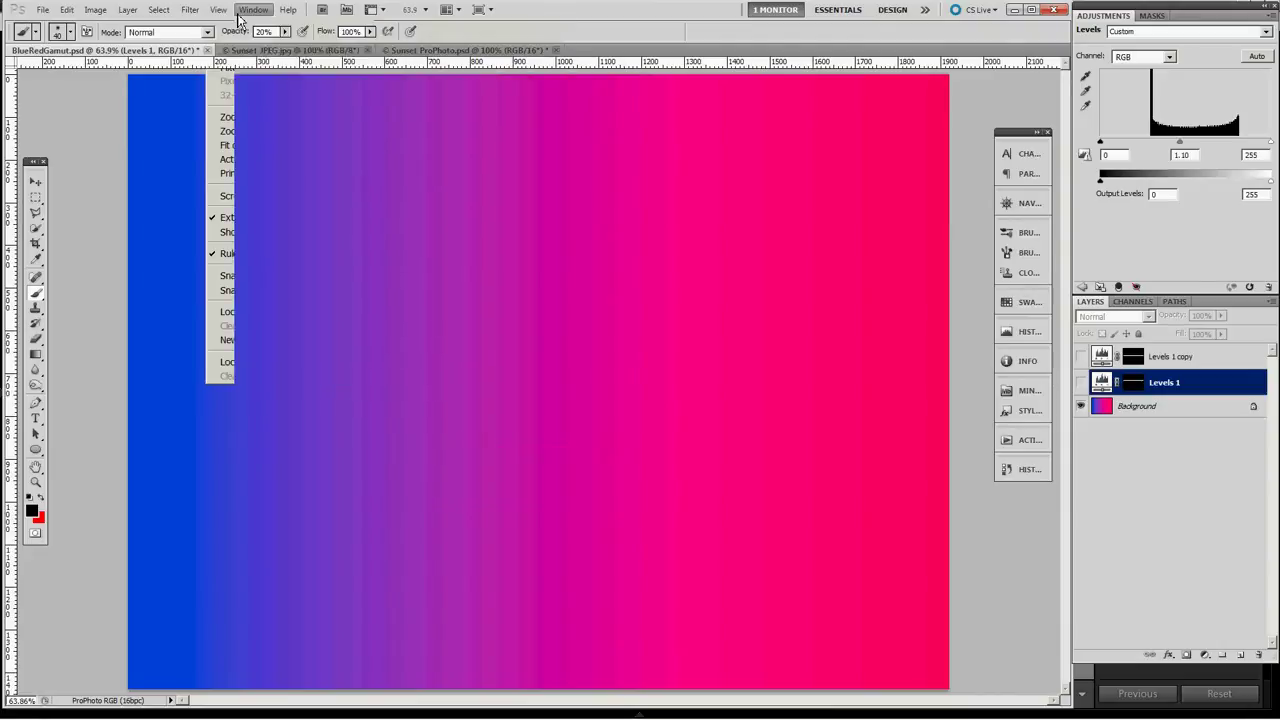
{"action": "left_click", "coordinate": [224, 14]}
{"action": "mouse_move", "coordinate": [228, 31]}
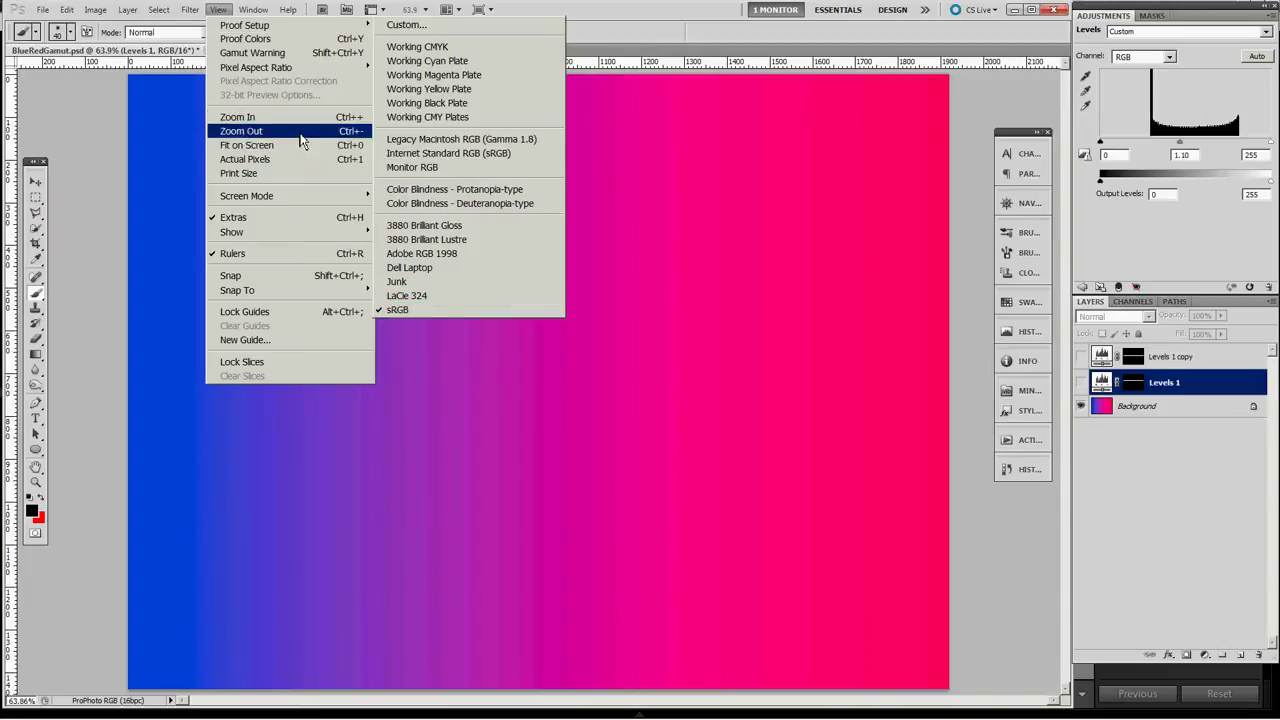
{"action": "left_click", "coordinate": [290, 56]}
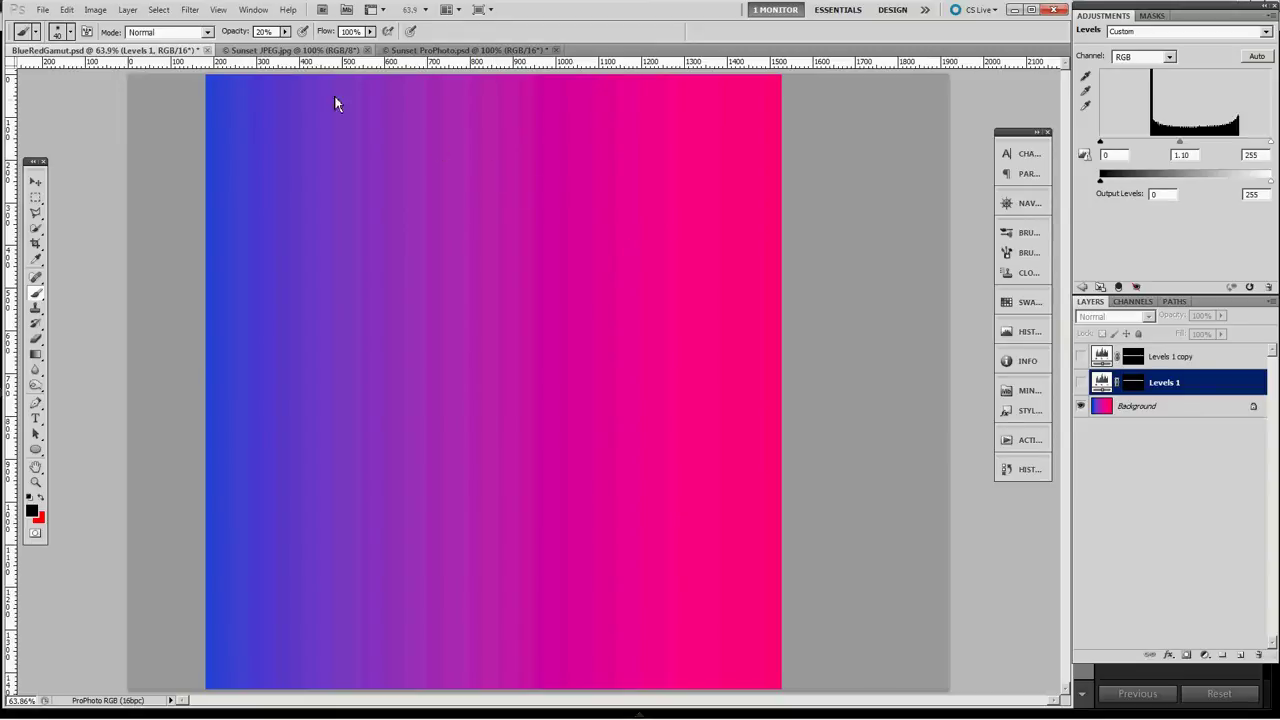
Soft-proof the BlueRedGamut gradient against the Dell Laptop profile in Proof Setup.
{"action": "left_click", "coordinate": [220, 10]}
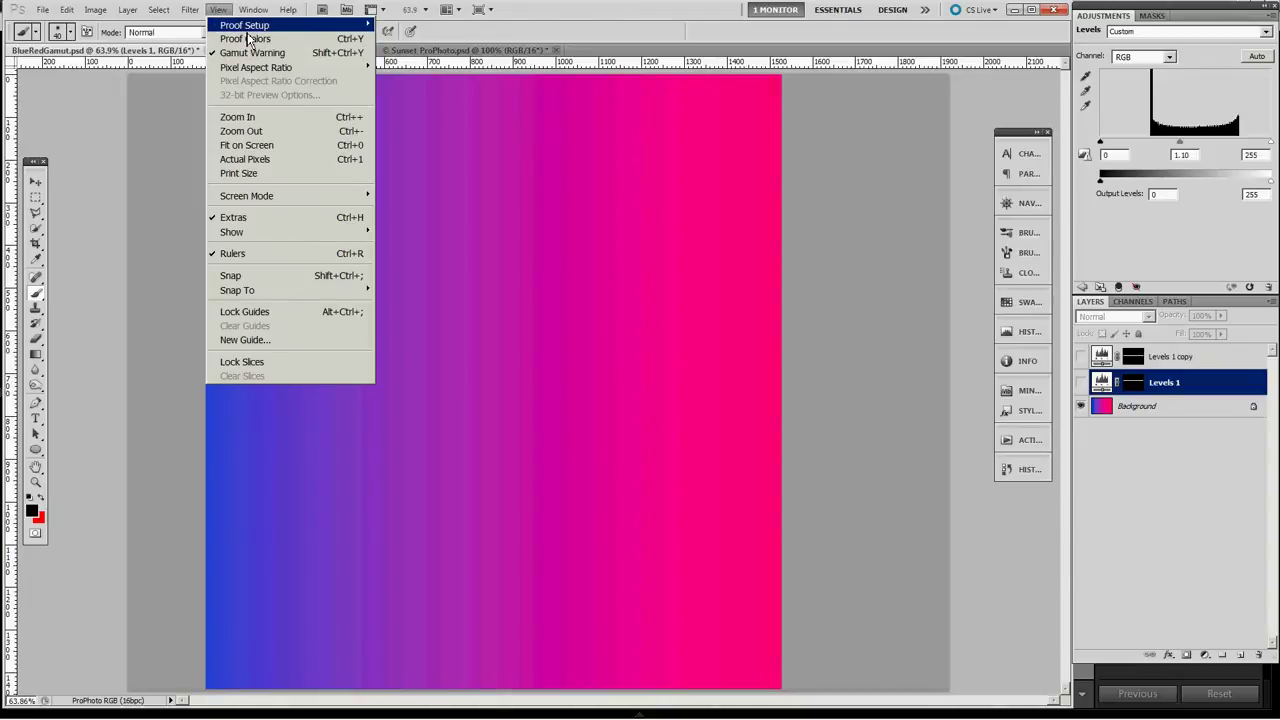
{"action": "mouse_move", "coordinate": [248, 27]}
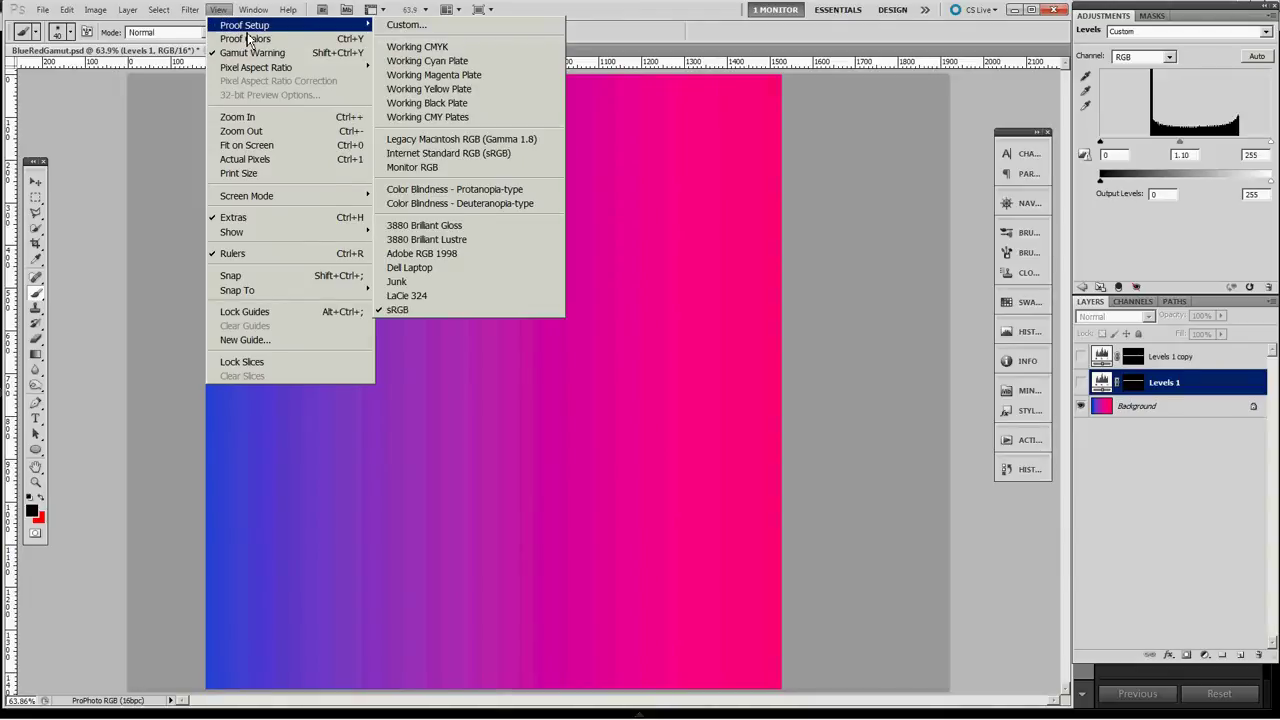
{"action": "left_click", "coordinate": [438, 268]}
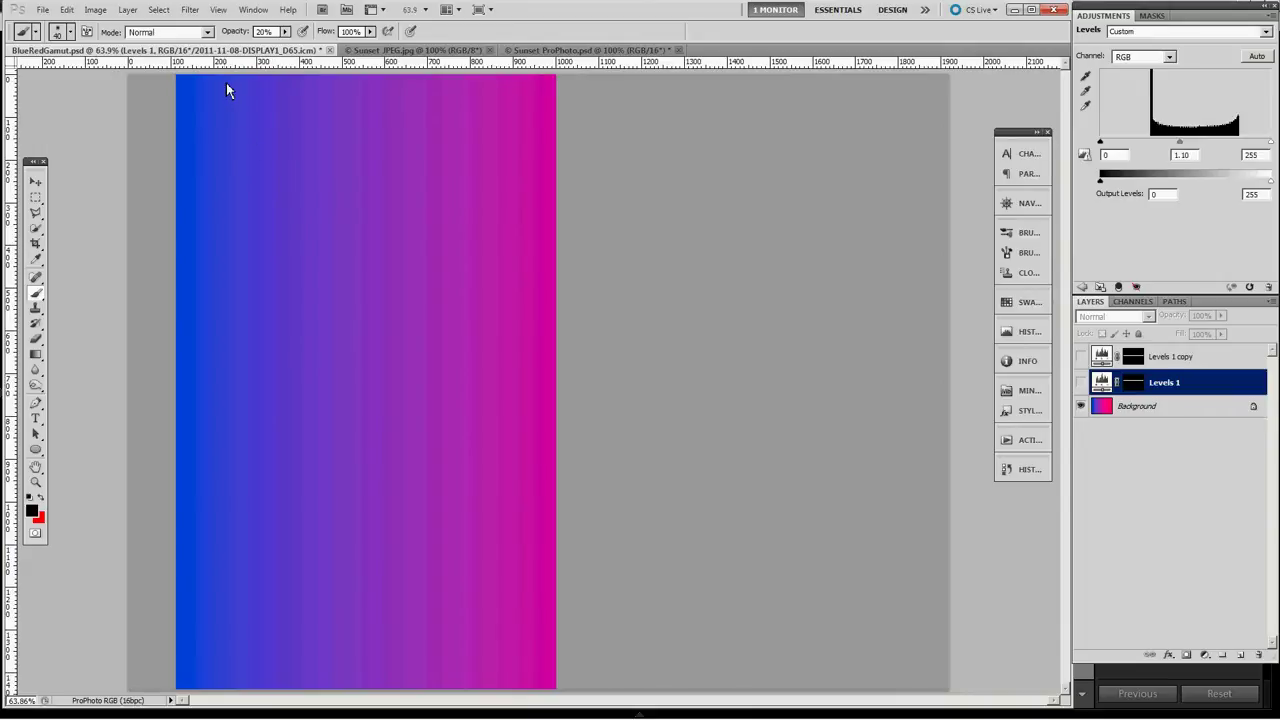
Switch the proof setup for the gradient to the LaCie 324 profile.
{"action": "left_click", "coordinate": [218, 12]}
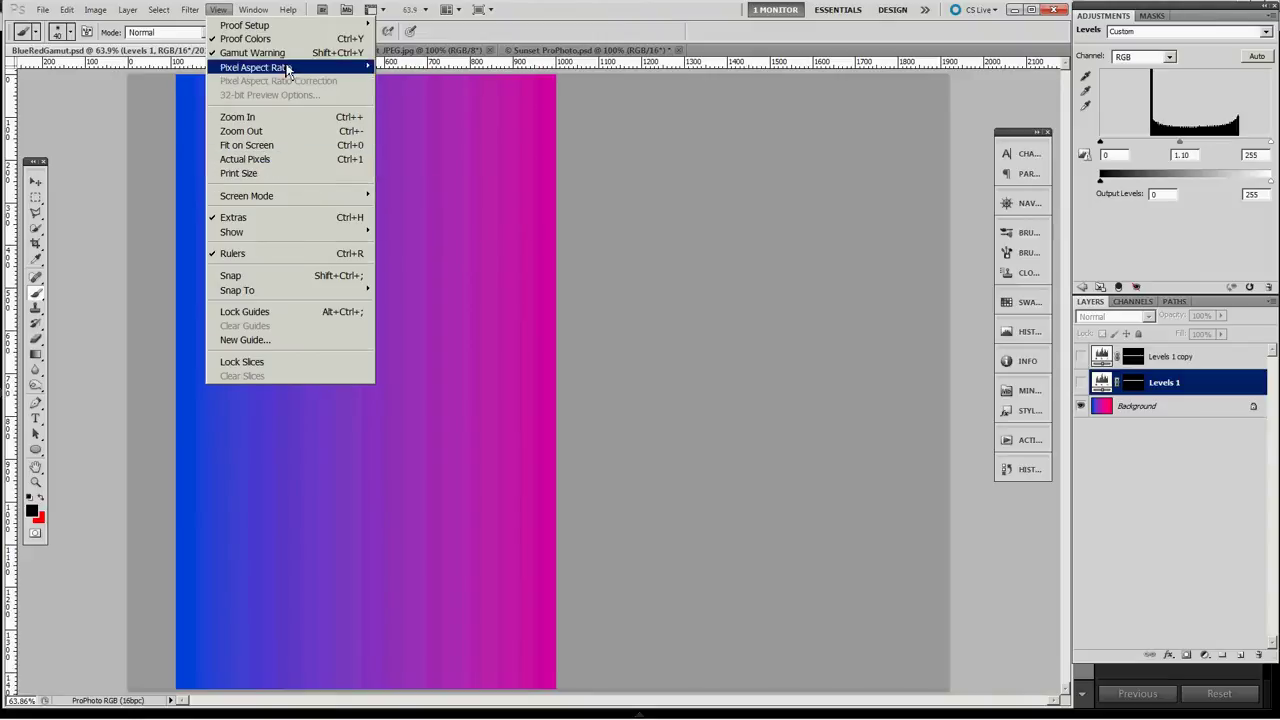
{"action": "mouse_move", "coordinate": [265, 26]}
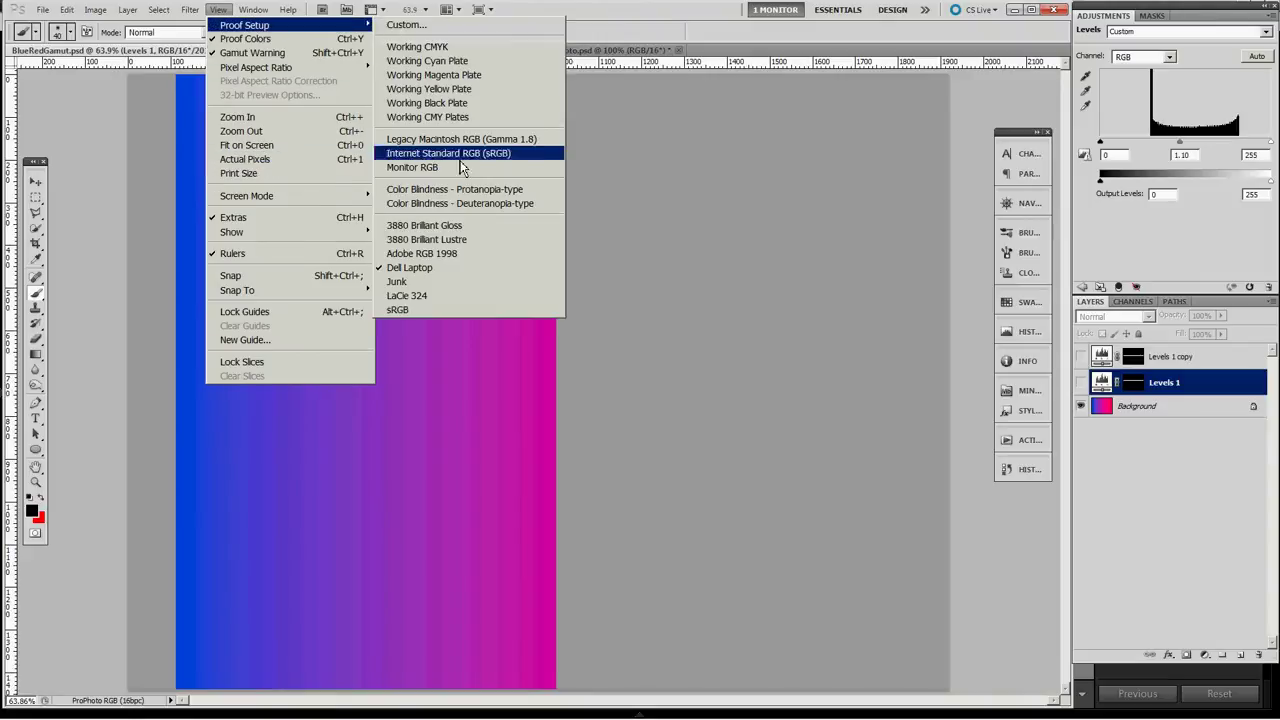
{"action": "left_click", "coordinate": [462, 300]}
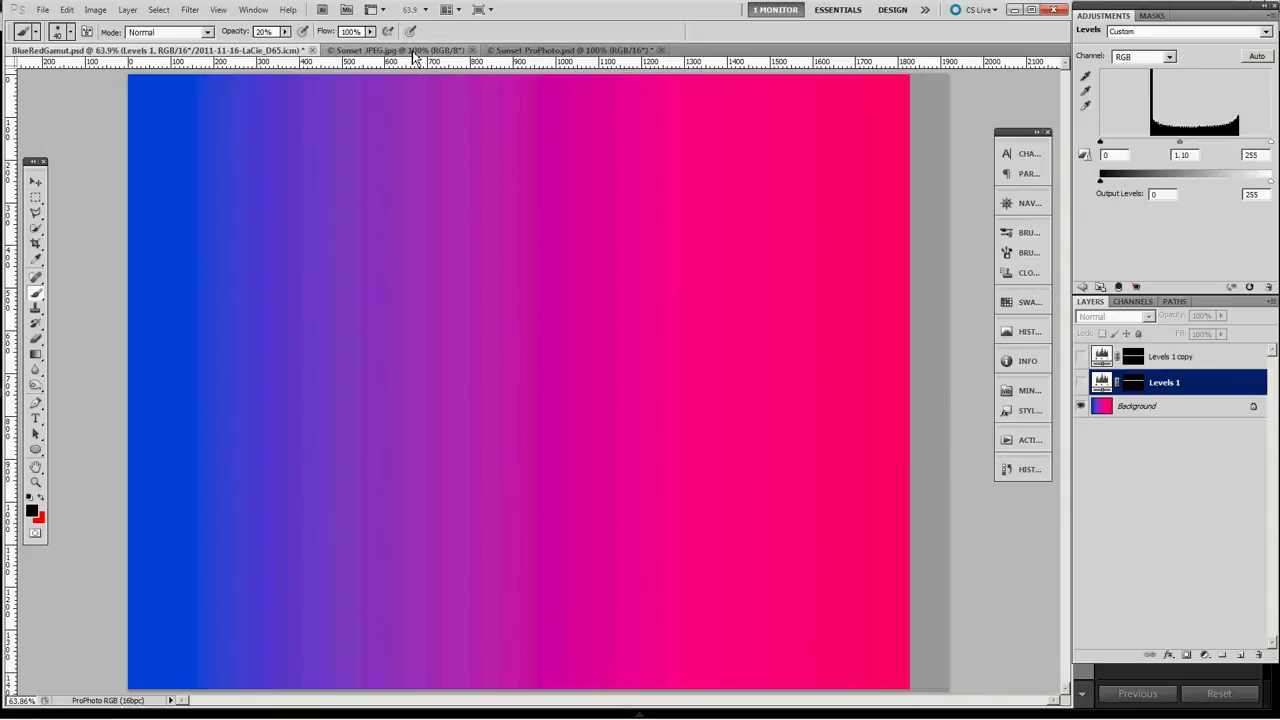
On Sunset ProPhoto.psd, set Proof Setup to sRGB and turn on Gamut Warning.
{"action": "left_click", "coordinate": [583, 50]}
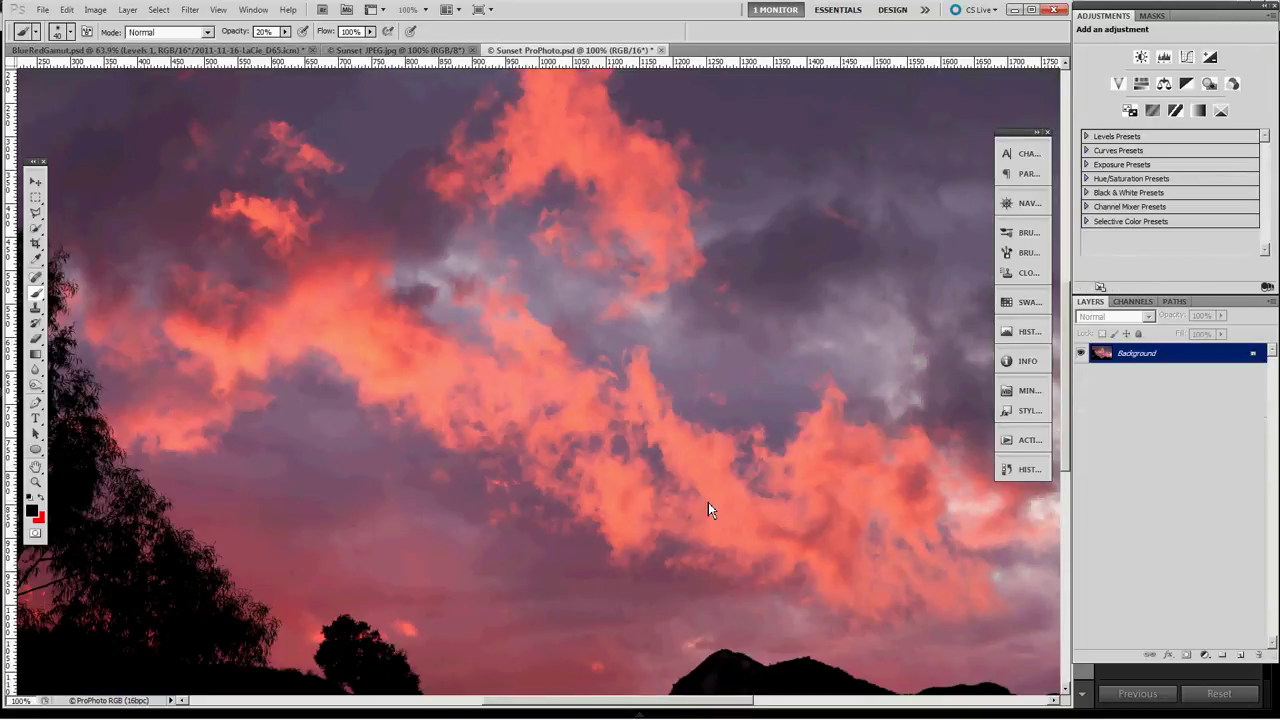
{"action": "left_click", "coordinate": [219, 10]}
{"action": "mouse_move", "coordinate": [245, 25]}
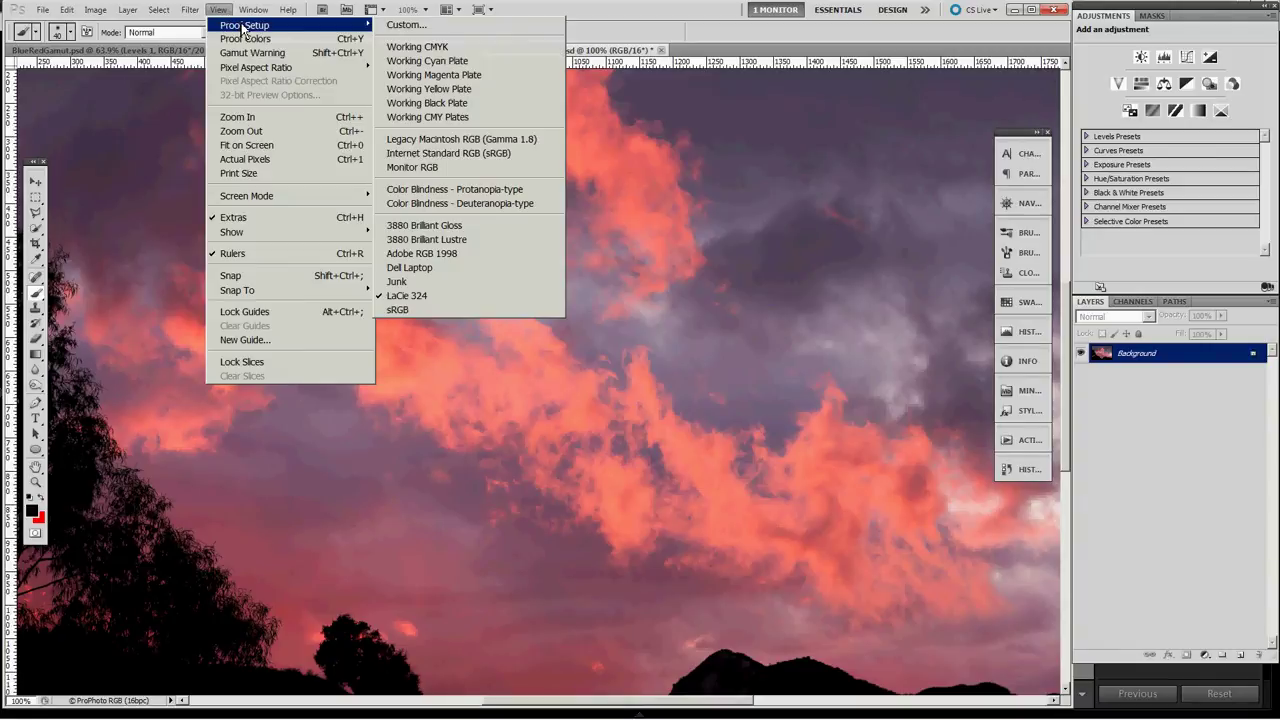
{"action": "left_click", "coordinate": [412, 309]}
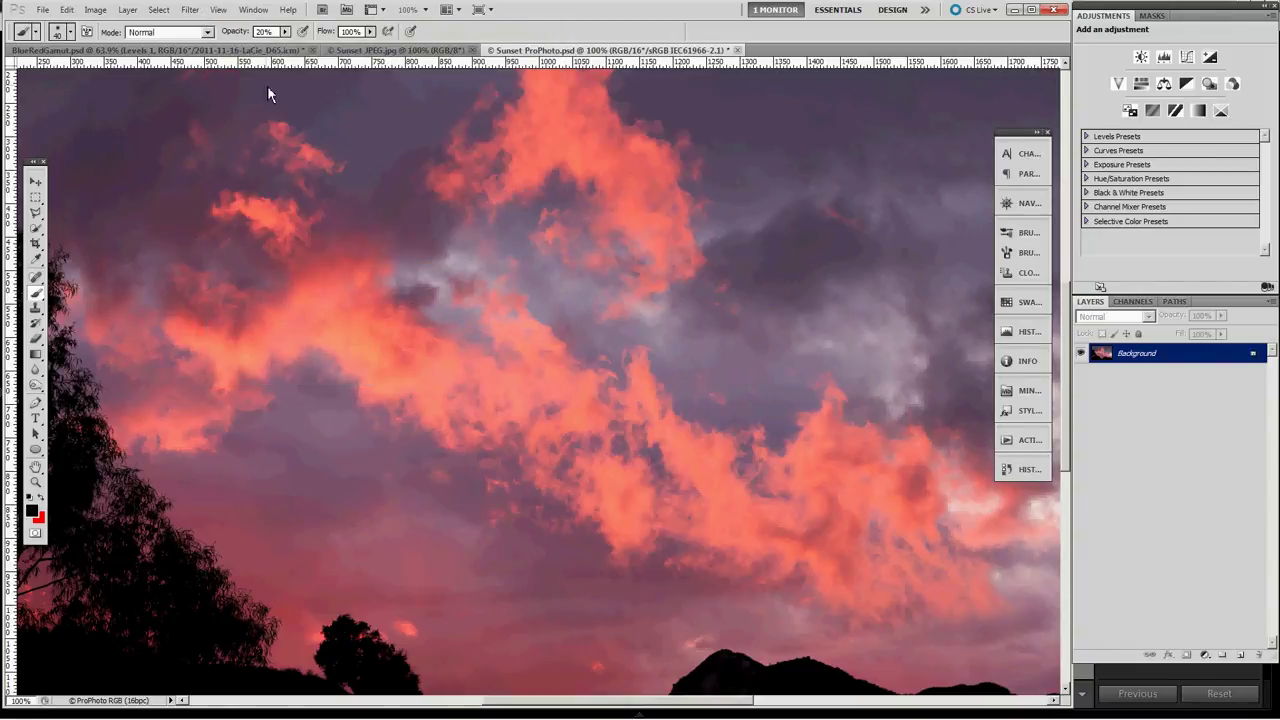
{"action": "left_click", "coordinate": [228, 10]}
{"action": "left_click", "coordinate": [250, 51]}
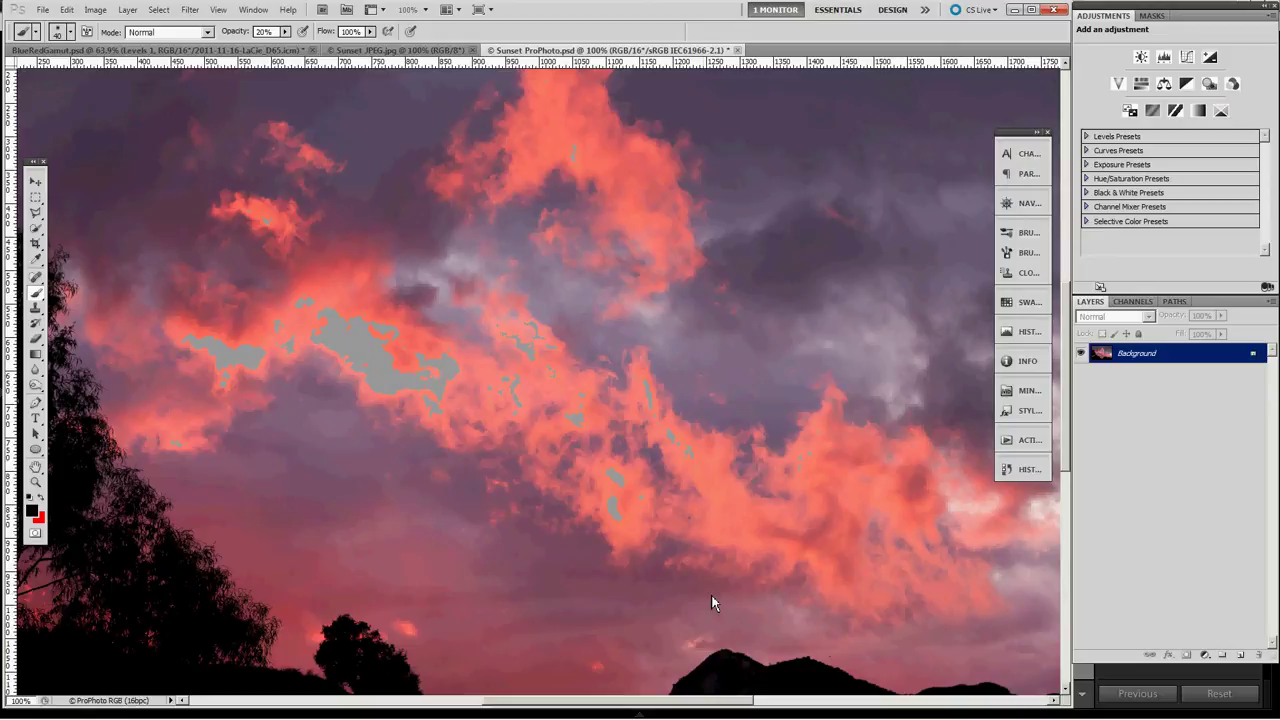
Add a Vibrance adjustment layer set to Vibrance +75 and Saturation -21.
{"action": "left_click", "coordinate": [1121, 85]}
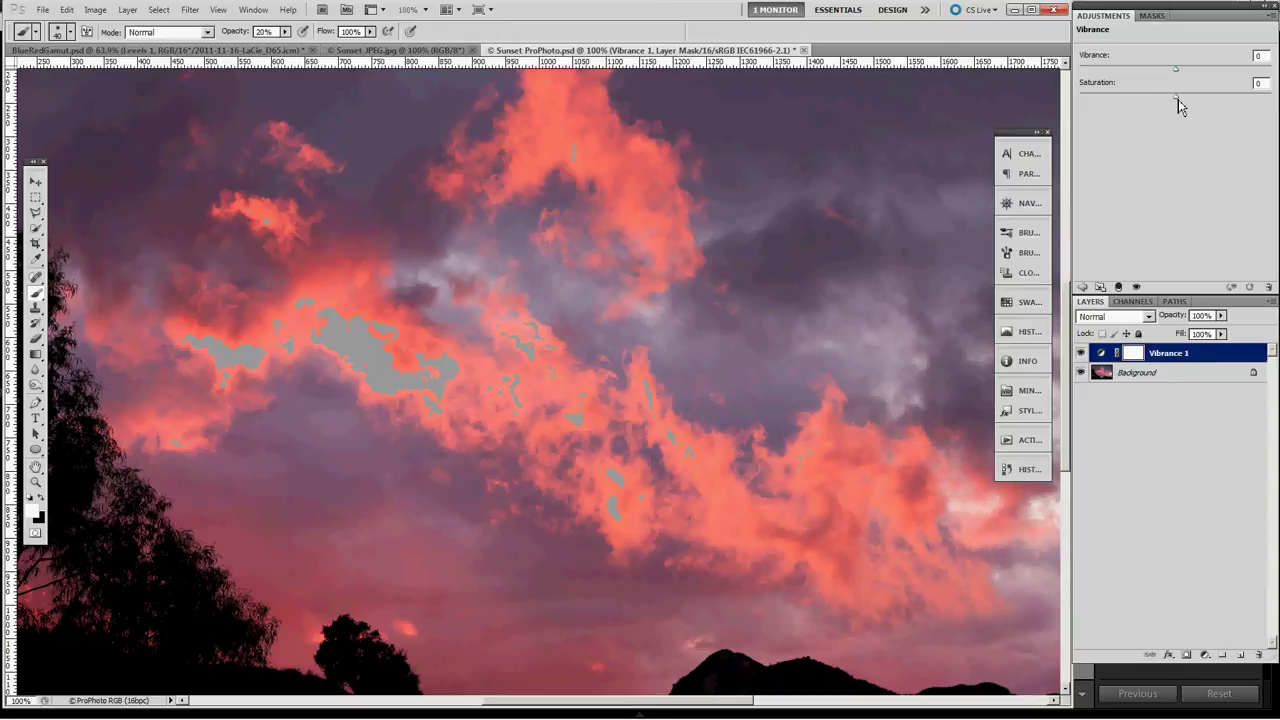
{"action": "left_click_drag", "start_coordinate": [1178, 99], "coordinate": [1146, 108]}
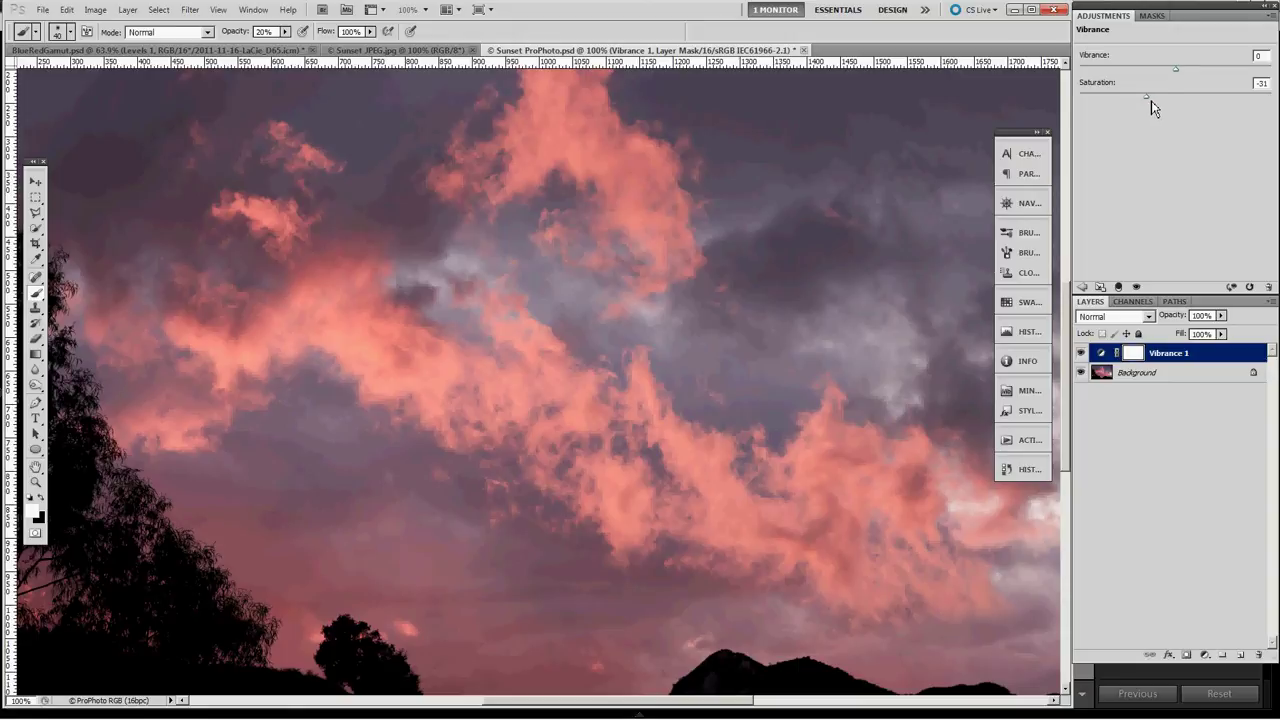
{"action": "left_click_drag", "start_coordinate": [1176, 69], "coordinate": [1247, 76]}
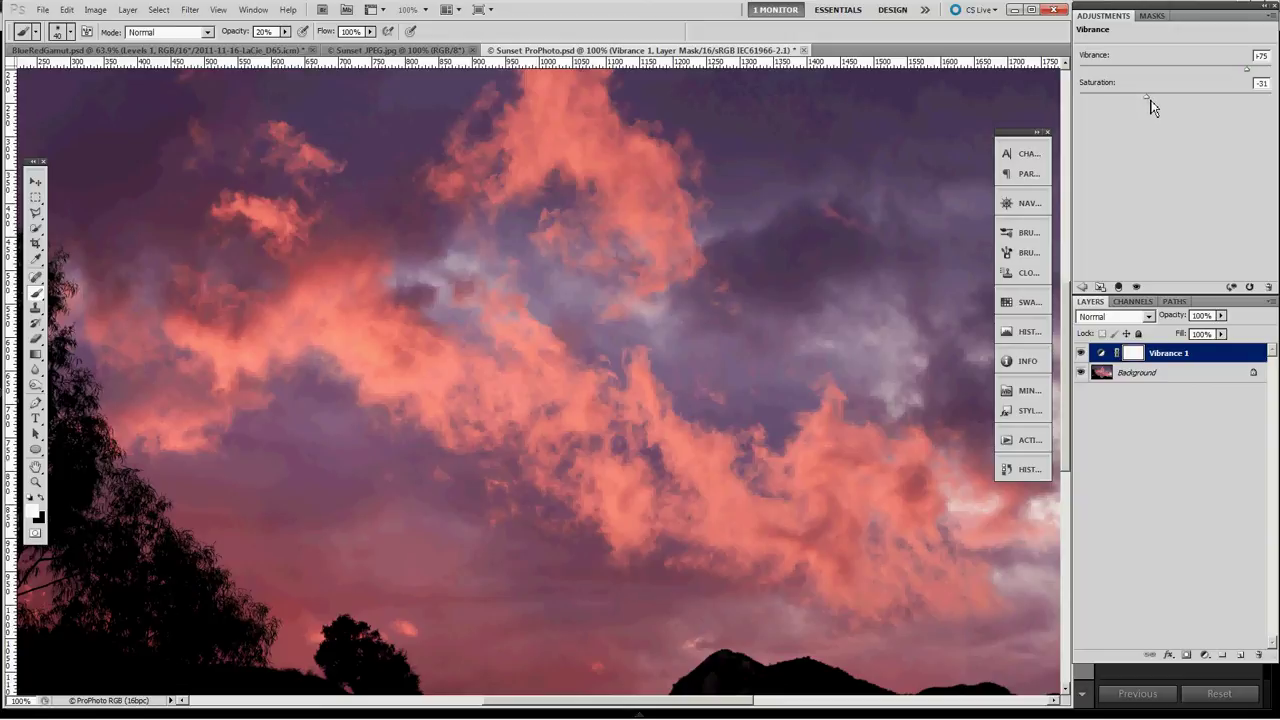
{"action": "left_click_drag", "start_coordinate": [1148, 99], "coordinate": [1157, 100]}
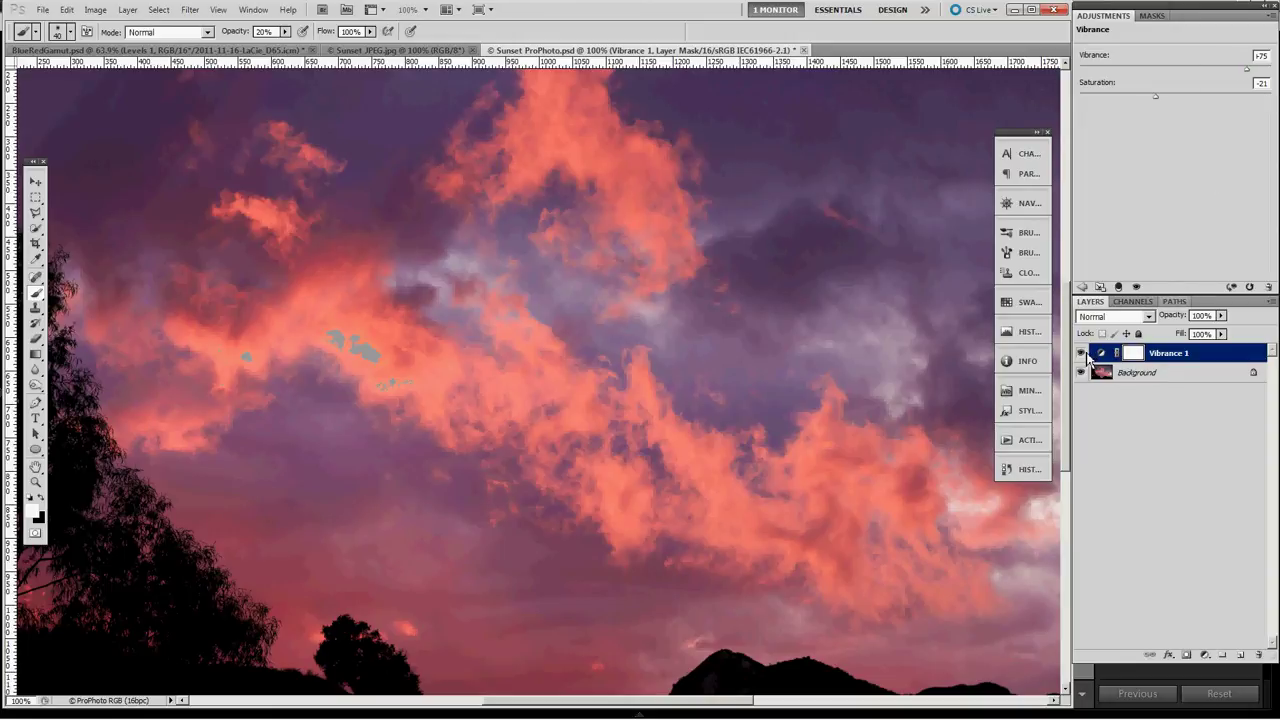
Compare the gamut warning with Vibrance 1 hidden and shown, then set its blend mode to Saturation.
{"action": "left_click", "coordinate": [1082, 353]}
{"action": "left_click", "coordinate": [1083, 355]}
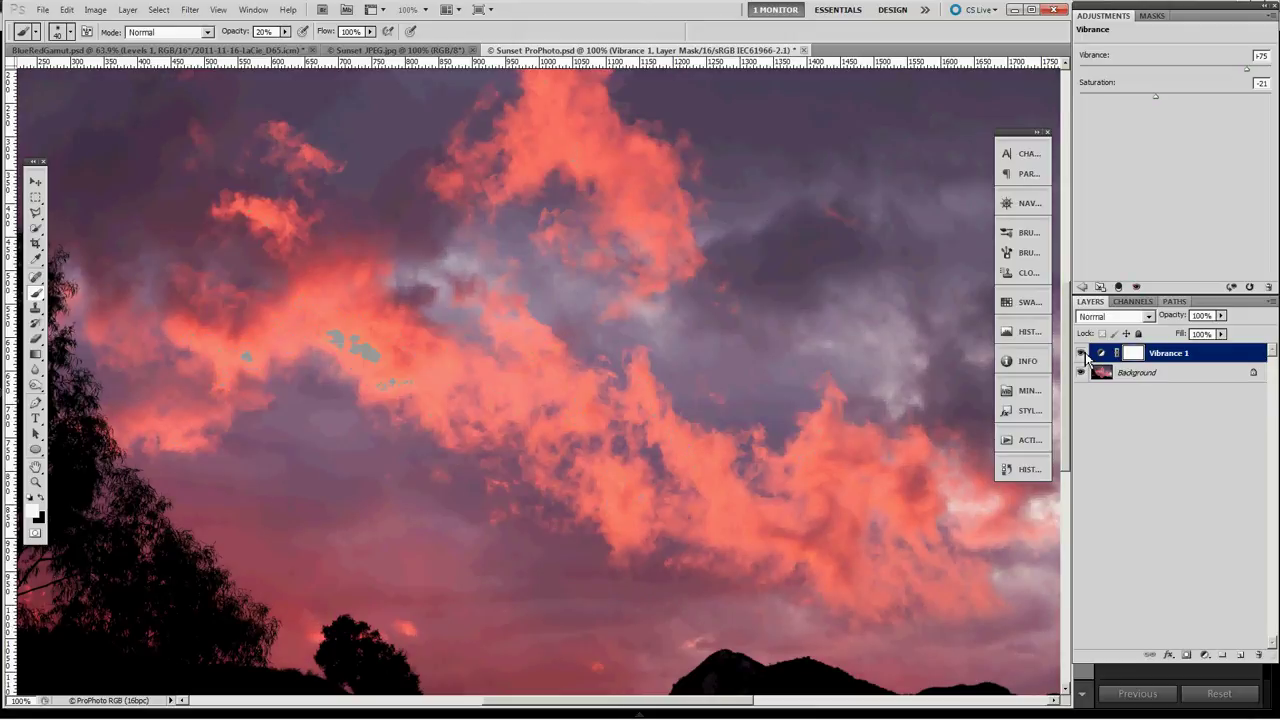
{"action": "left_click", "coordinate": [1083, 356]}
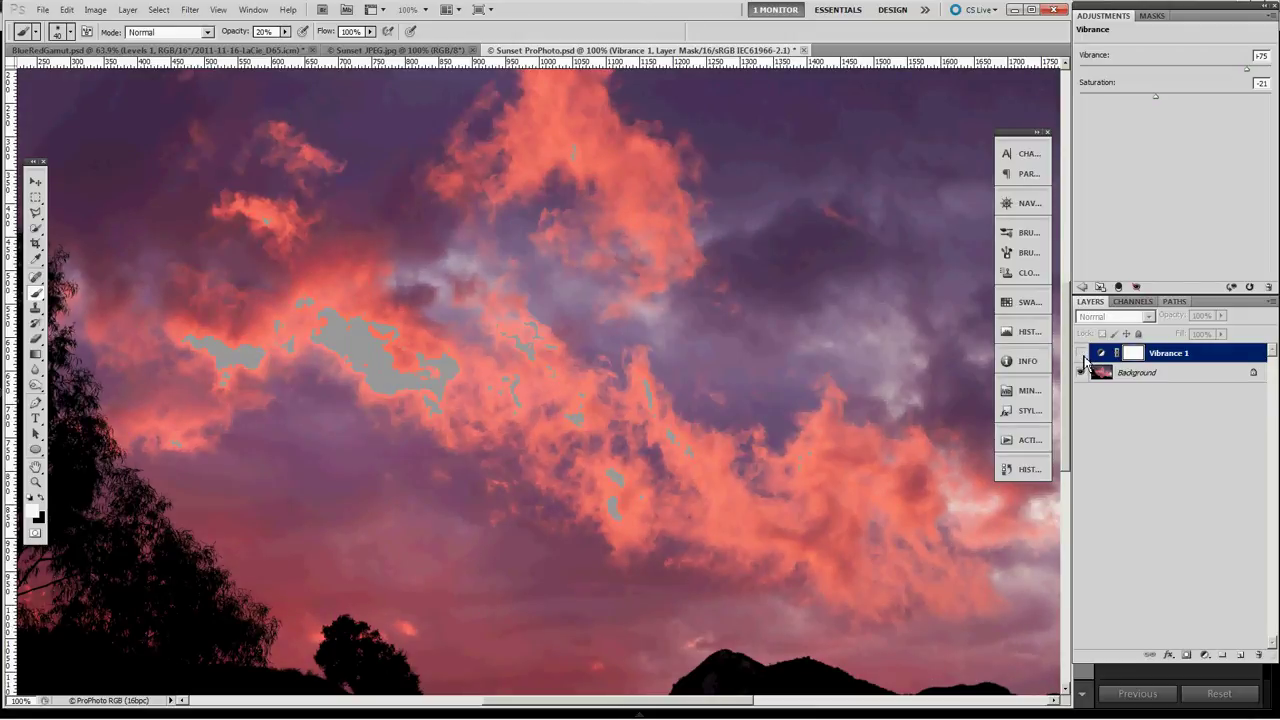
{"action": "left_click", "coordinate": [1083, 356]}
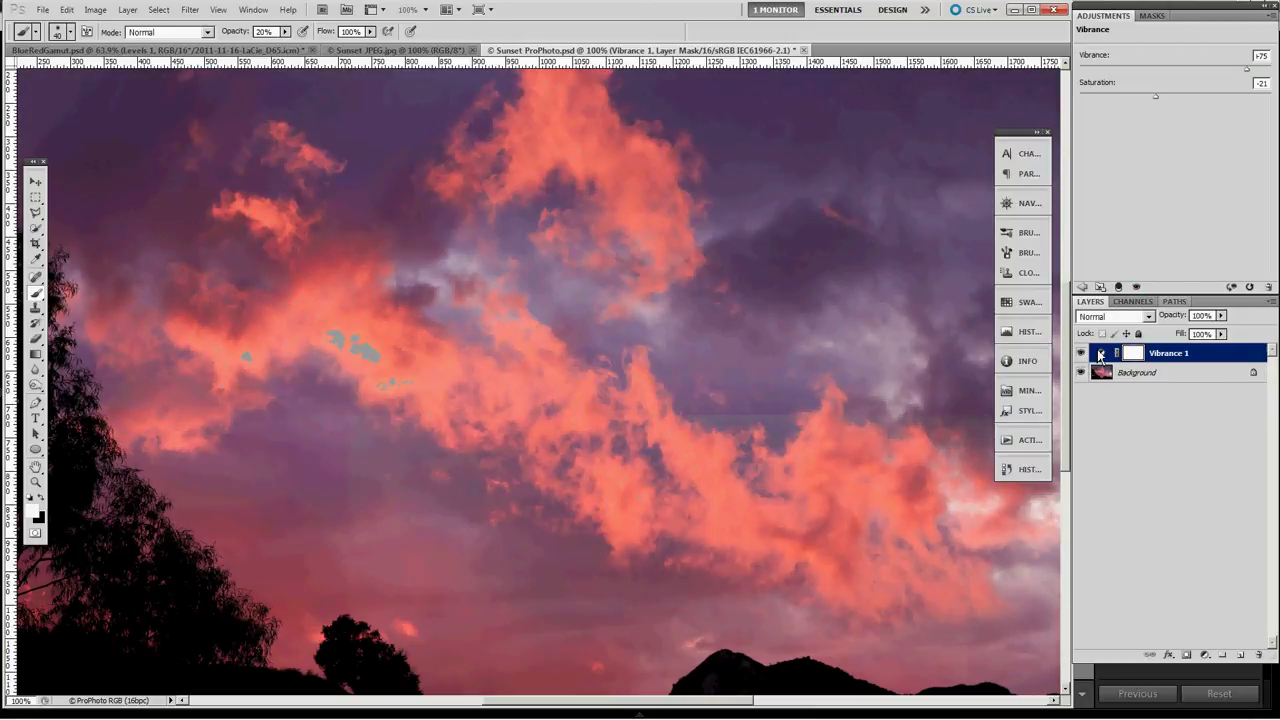
{"action": "left_click", "coordinate": [1148, 317]}
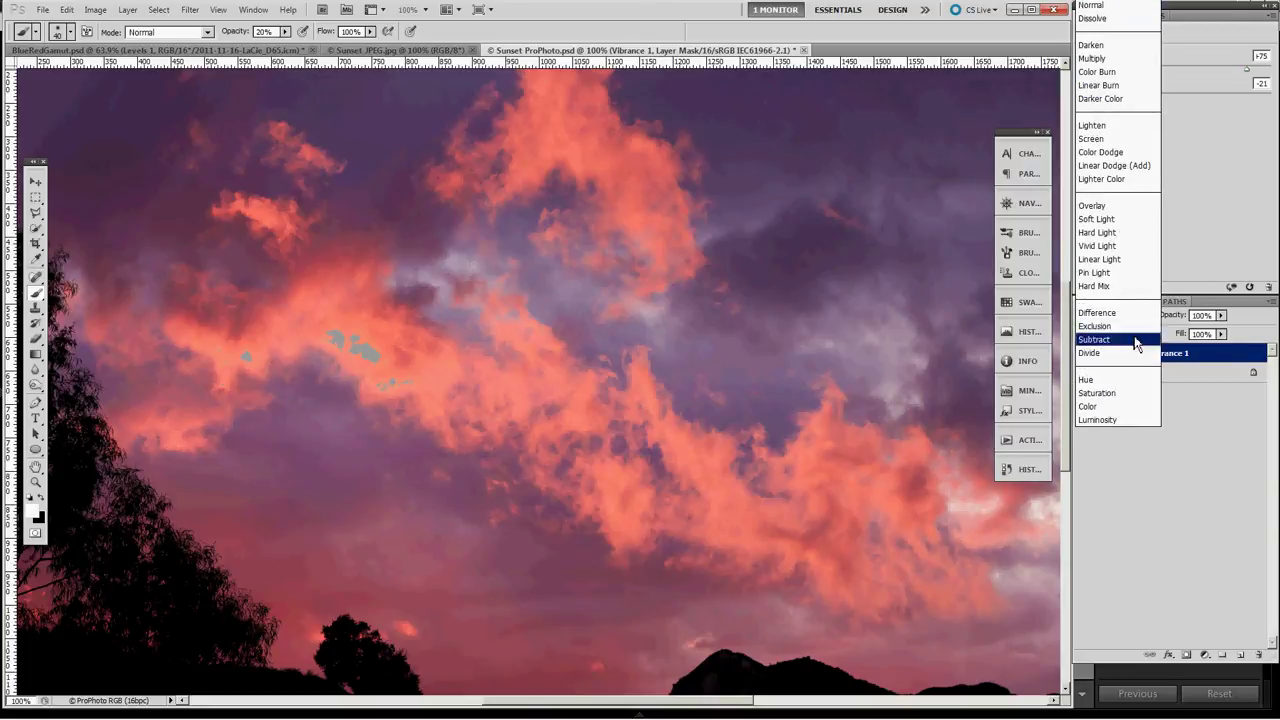
{"action": "left_click", "coordinate": [1117, 393]}
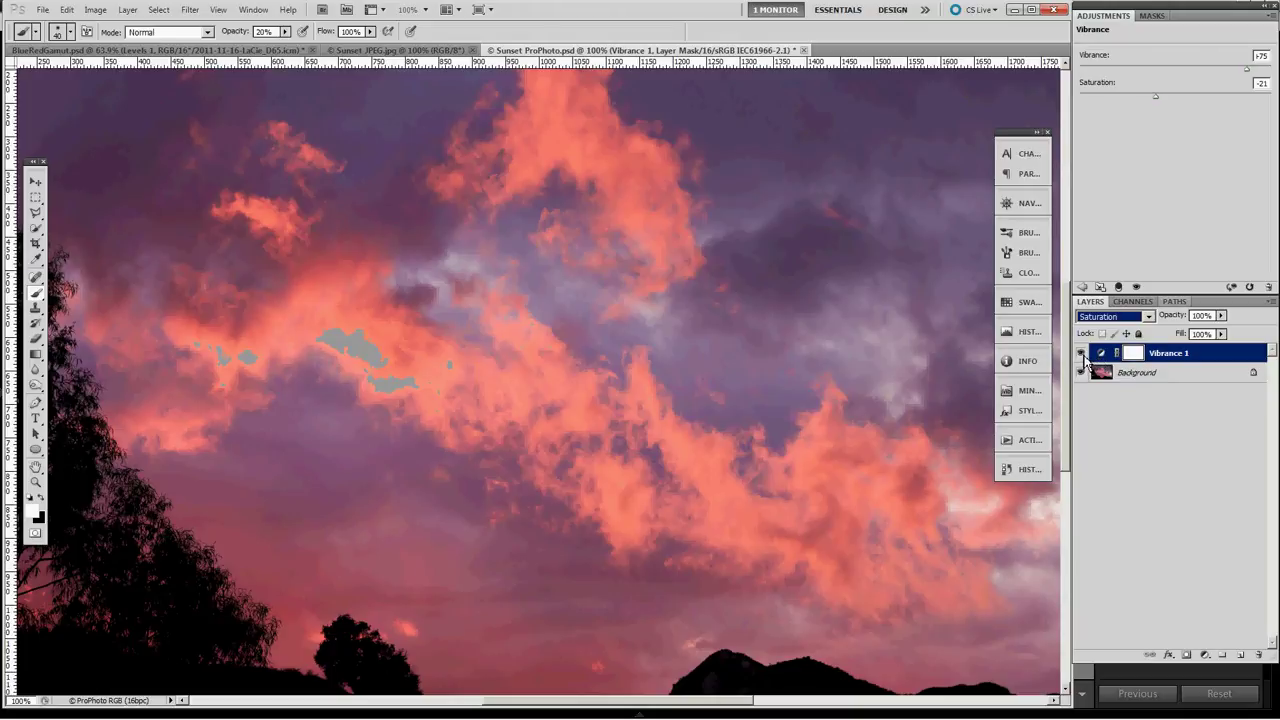
Toggle Vibrance 1 off and on repeatedly to compare warning patches, leaving it visible.
{"action": "left_click", "coordinate": [1084, 356]}
{"action": "left_click", "coordinate": [1084, 356]}
{"action": "left_click", "coordinate": [1084, 356]}
{"action": "left_click", "coordinate": [1084, 356]}
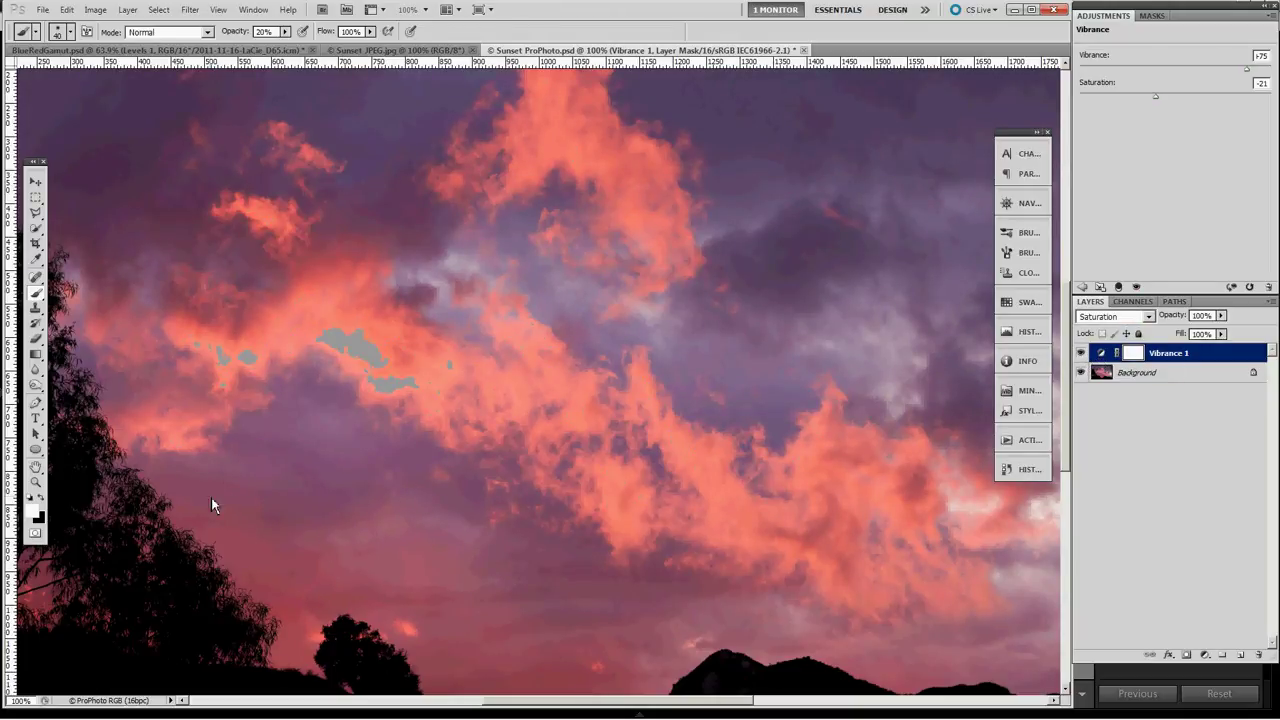
{"action": "left_click", "coordinate": [1084, 356]}
{"action": "left_click", "coordinate": [1084, 356]}
{"action": "left_click", "coordinate": [1084, 356]}
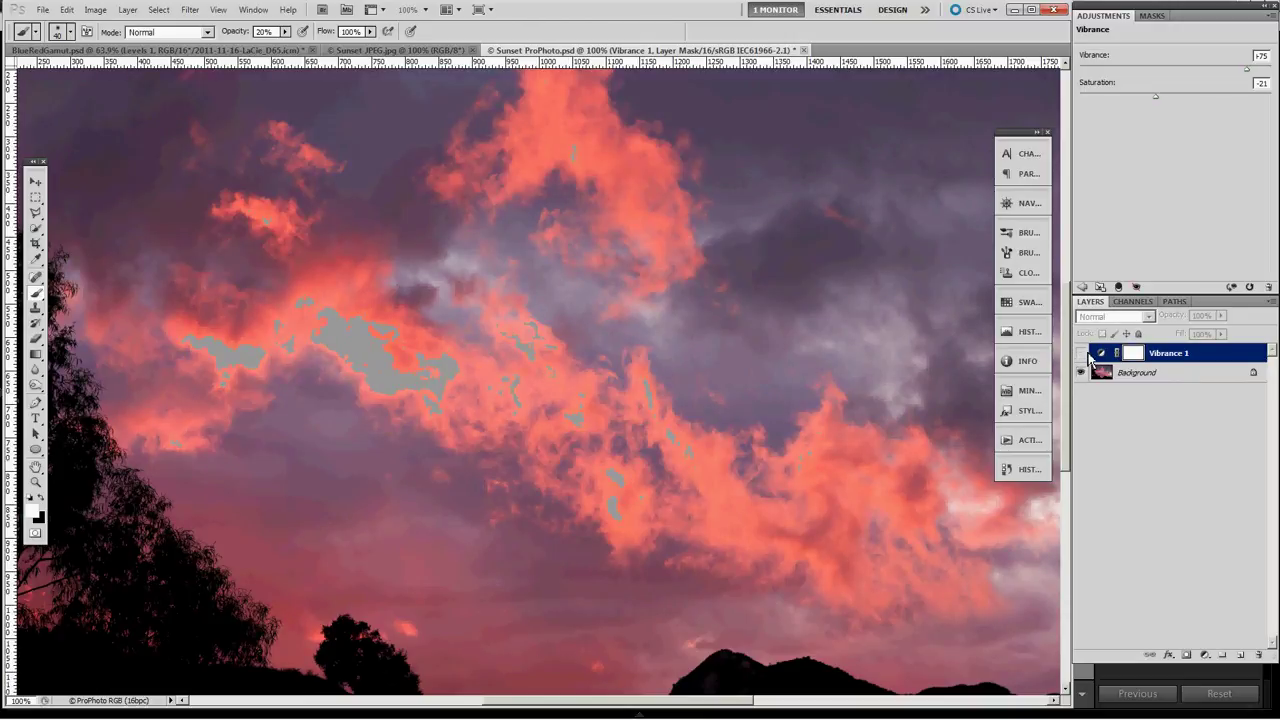
{"action": "left_click", "coordinate": [1084, 356]}
{"action": "left_click", "coordinate": [1084, 356]}
{"action": "left_click", "coordinate": [1084, 356]}
{"action": "left_click", "coordinate": [1084, 356]}
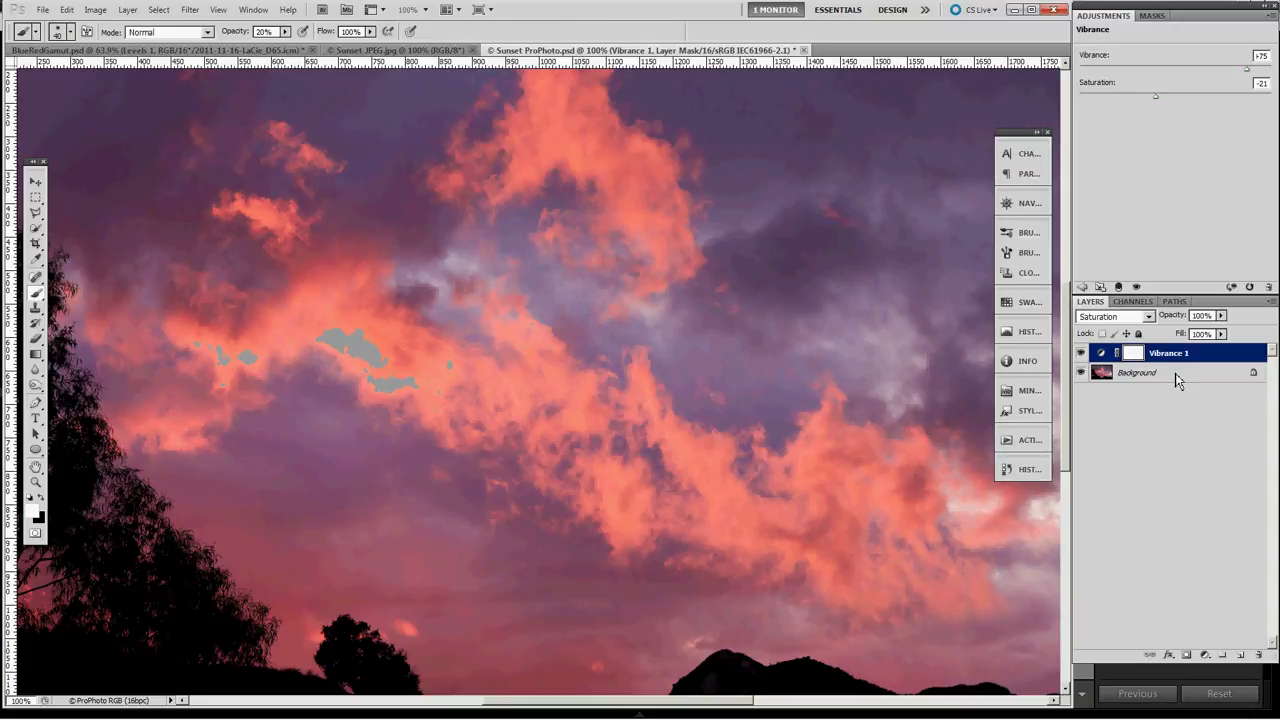
With Background selected, view the Red, Green, Blue and Green channels, then the RGB composite.
{"action": "left_click", "coordinate": [1118, 376]}
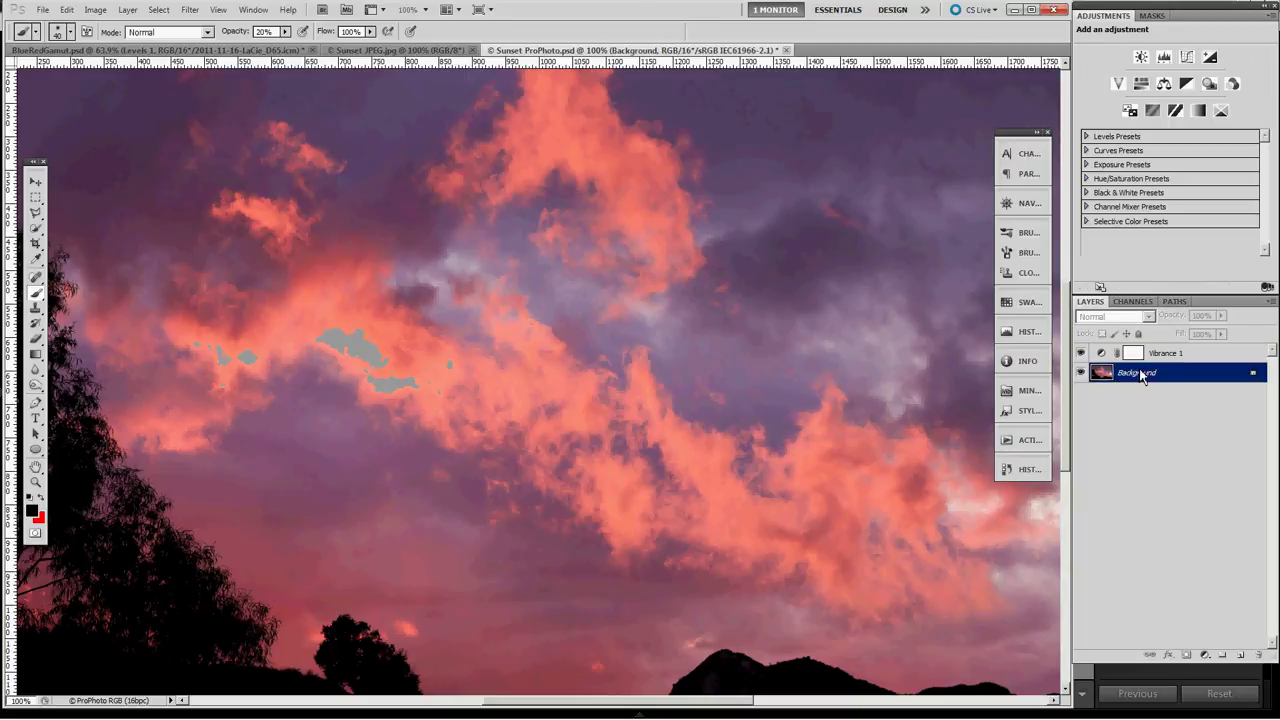
{"action": "left_click", "coordinate": [1134, 302]}
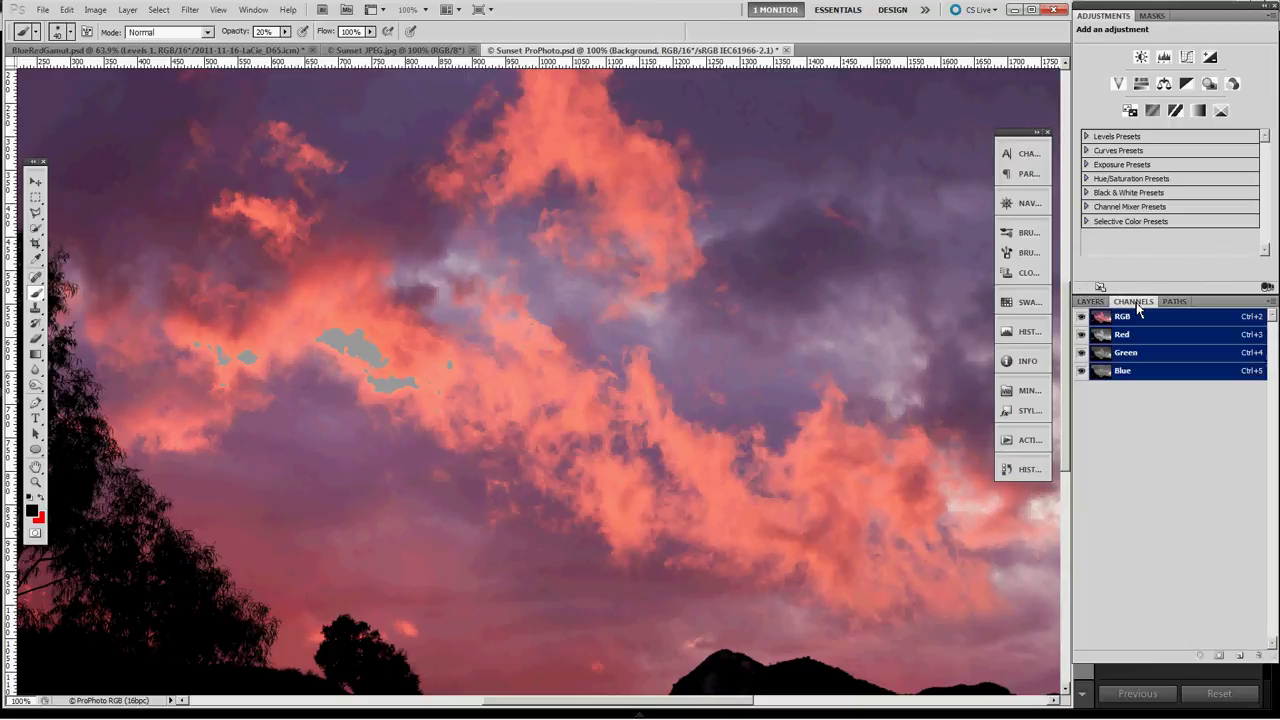
{"action": "left_click", "coordinate": [1118, 336]}
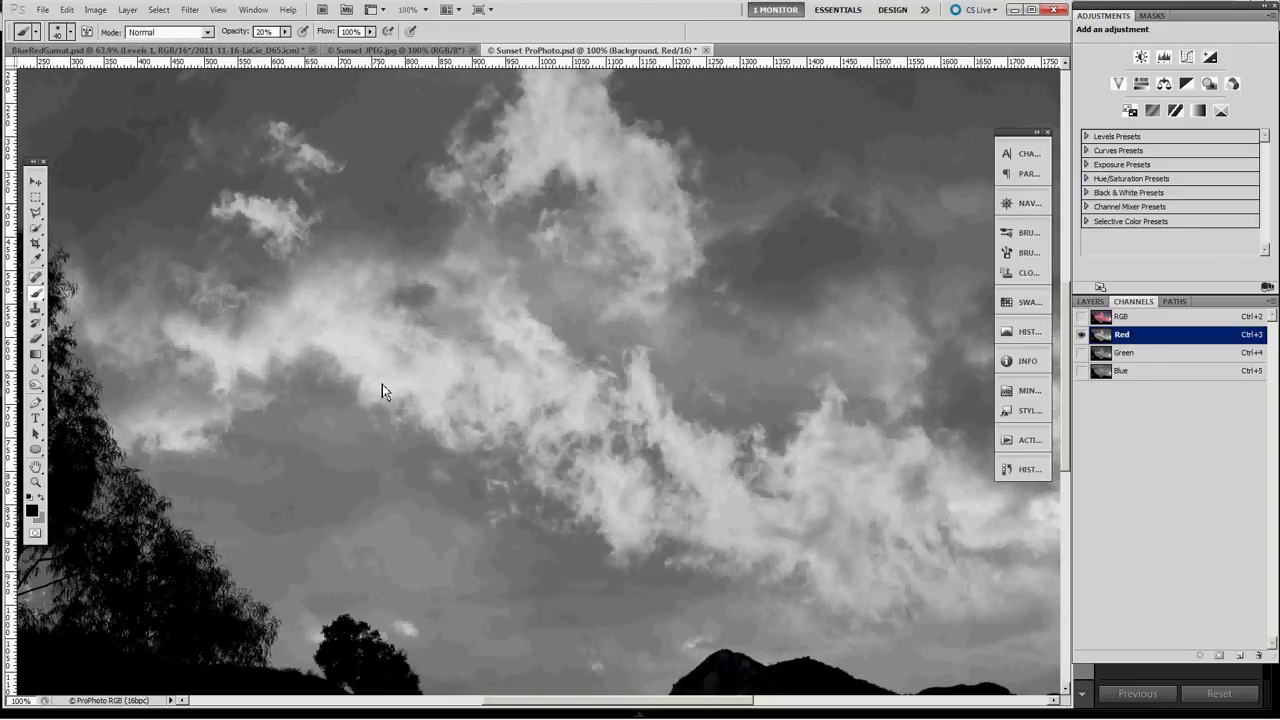
{"action": "left_click", "coordinate": [1110, 355]}
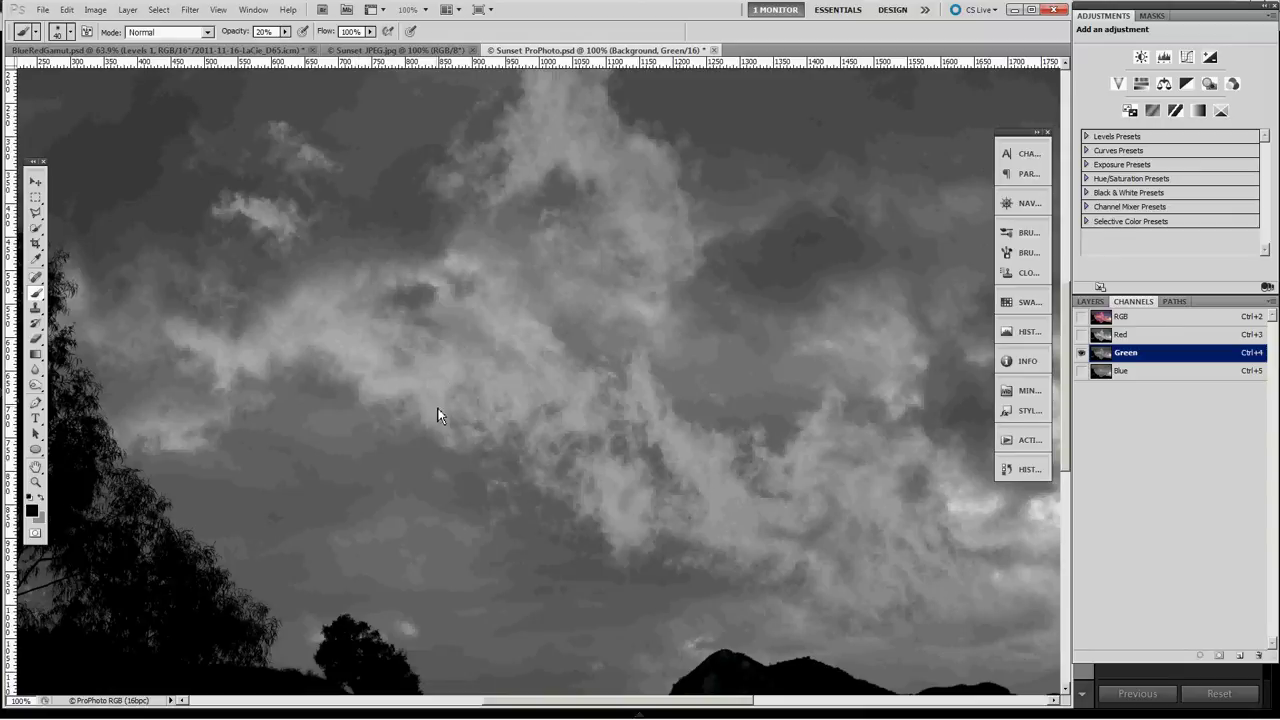
{"action": "left_click", "coordinate": [1107, 372]}
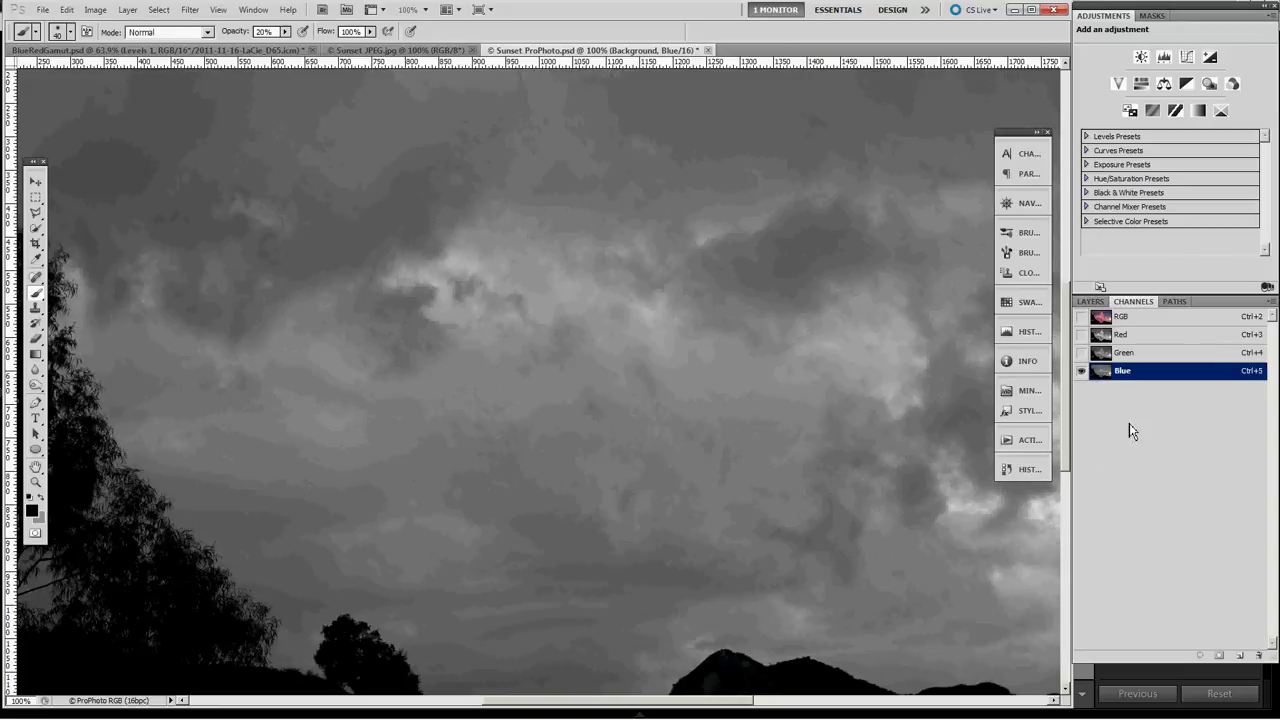
{"action": "left_click", "coordinate": [1113, 355]}
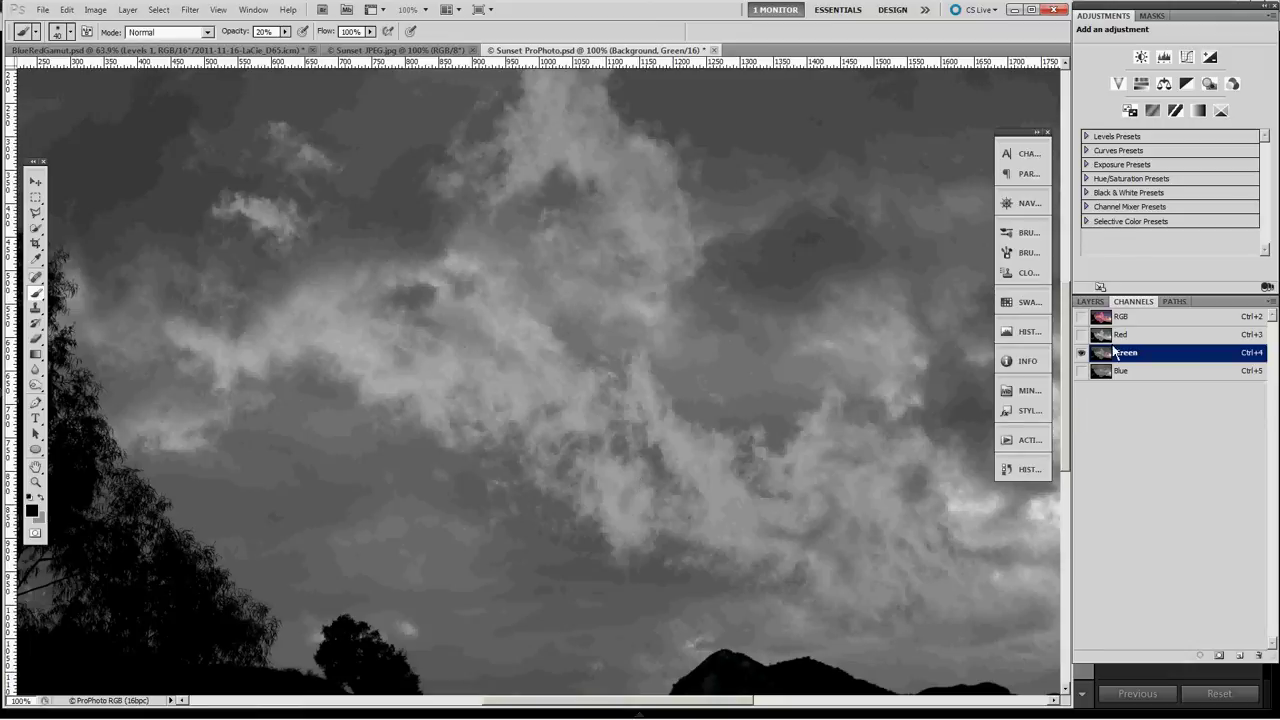
{"action": "left_click", "coordinate": [1107, 320]}
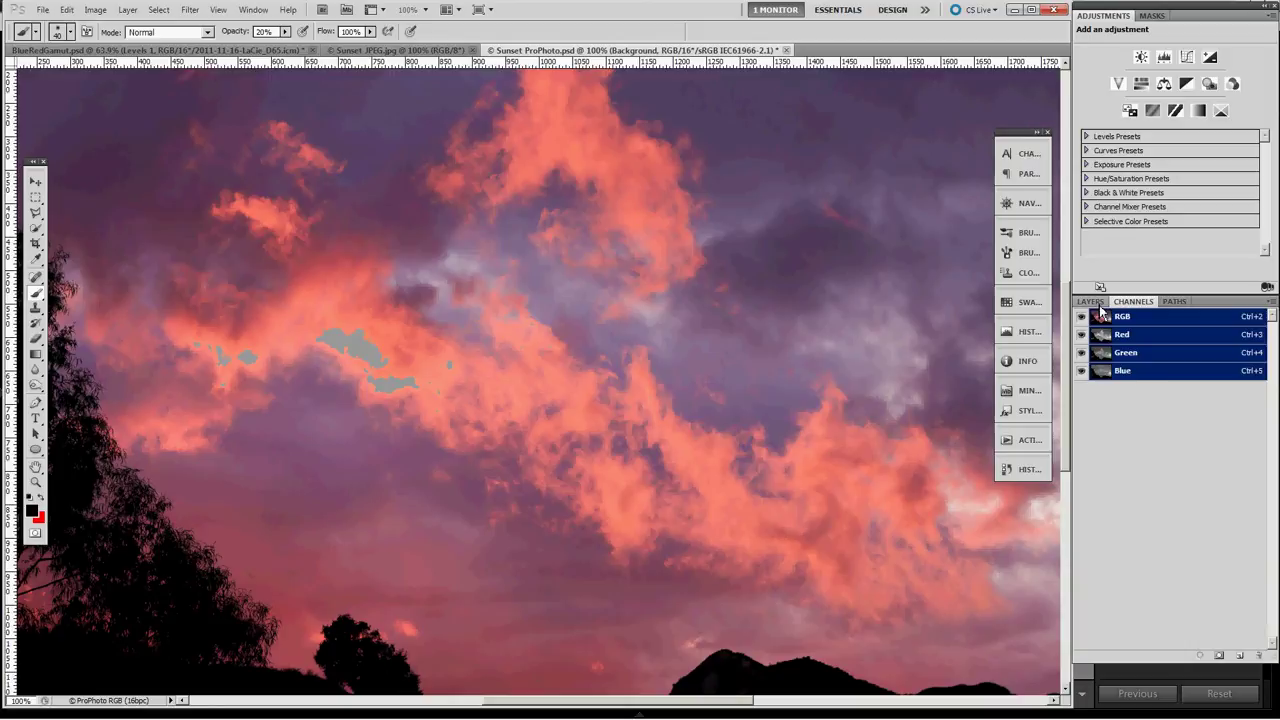
Add Layer 1 above Vibrance 1 as a stamped, desaturated merge of all visible layers.
{"action": "left_click", "coordinate": [1092, 301]}
{"action": "left_click", "coordinate": [1165, 360]}
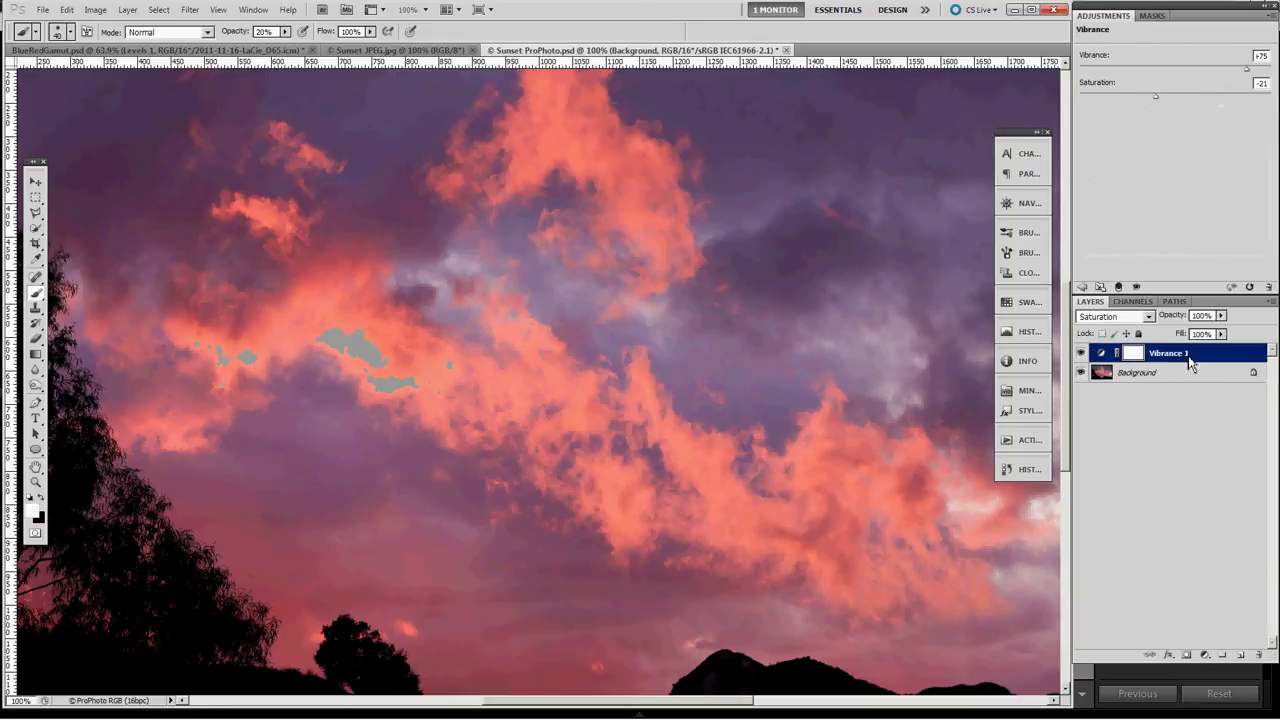
{"action": "left_click", "coordinate": [1242, 655]}
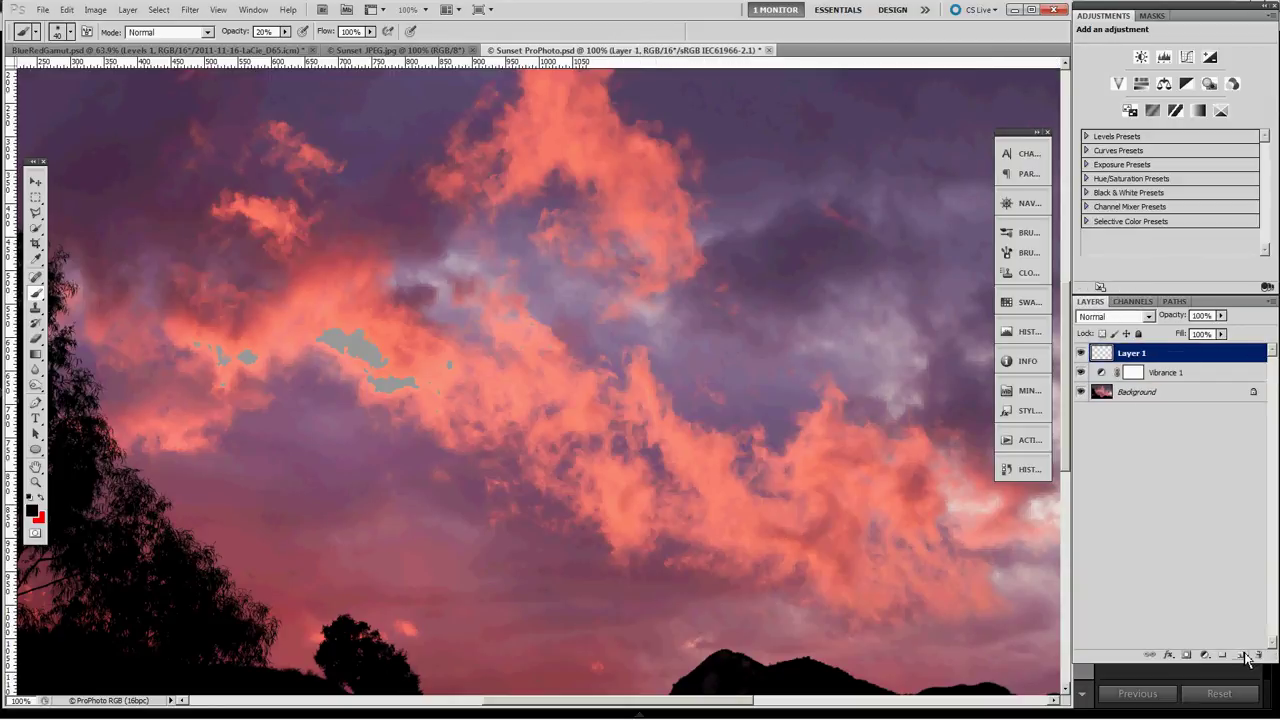
{"action": "key", "text": "ctrl+shift+alt+e"}
{"action": "key", "text": "ctrl+shift+u"}
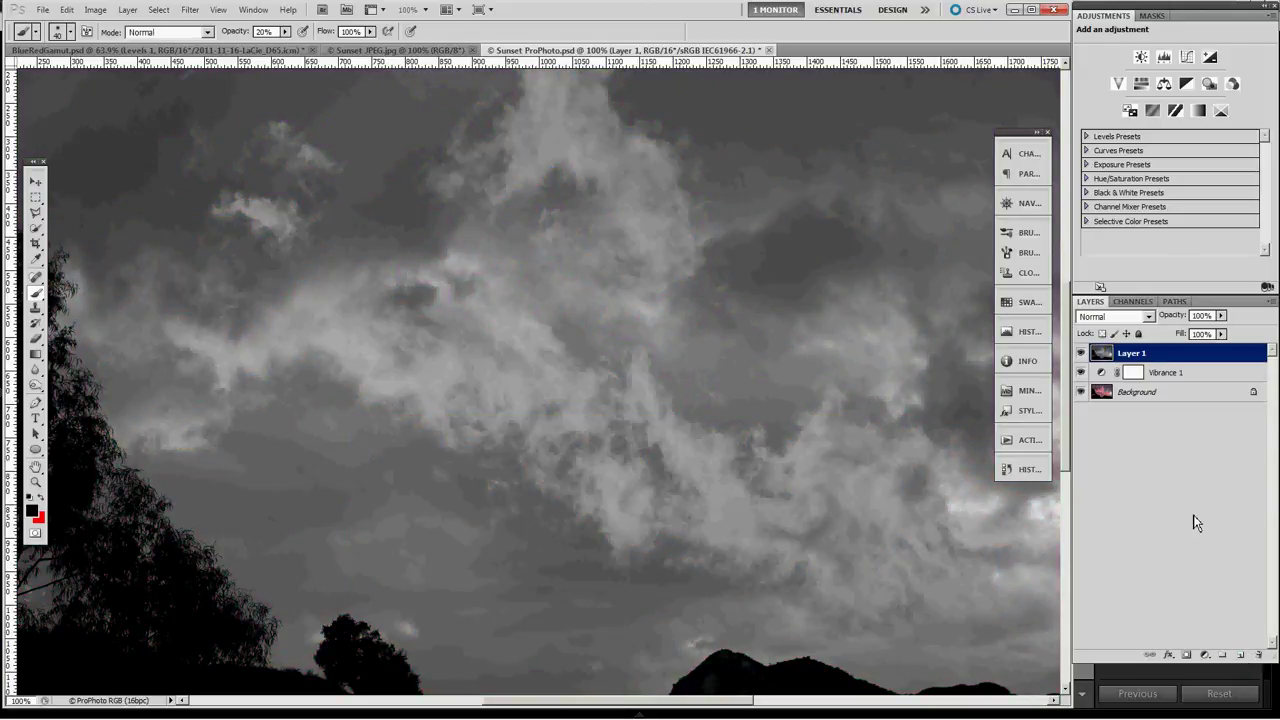
Set Layer 1 to Multiply and give it an inverted black layer mask.
{"action": "left_click", "coordinate": [1148, 318]}
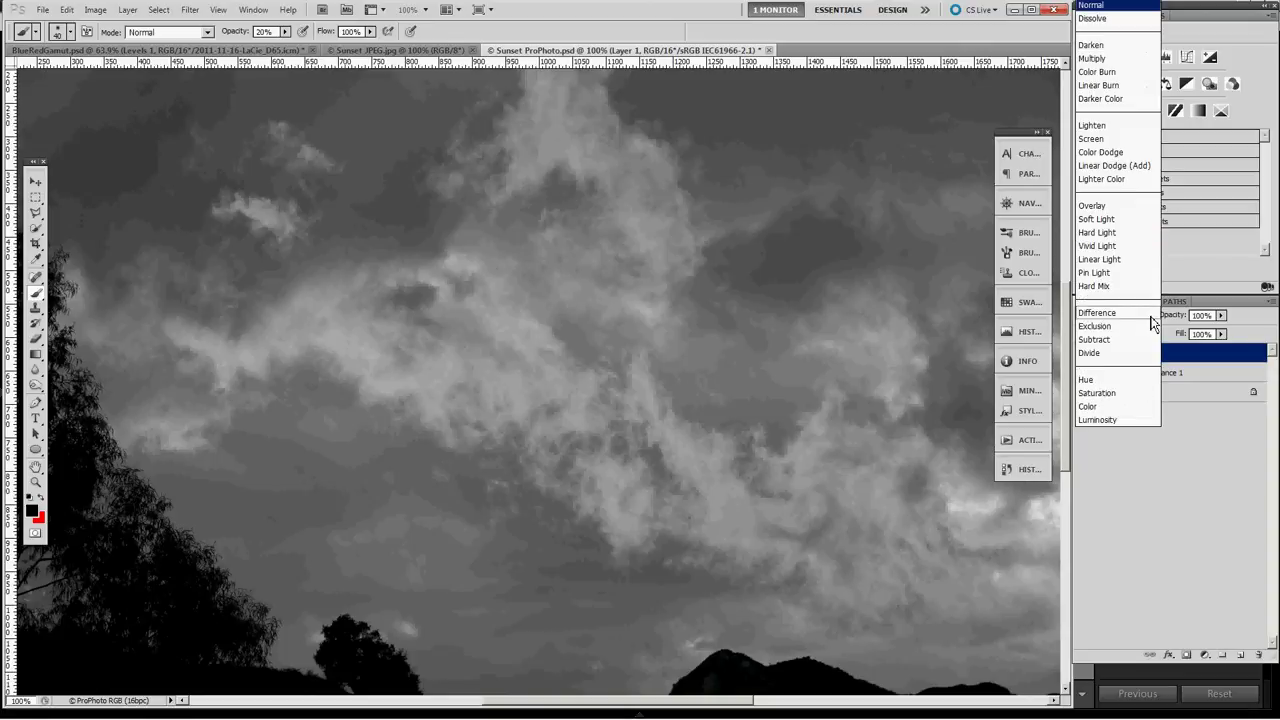
{"action": "left_click", "coordinate": [1092, 59]}
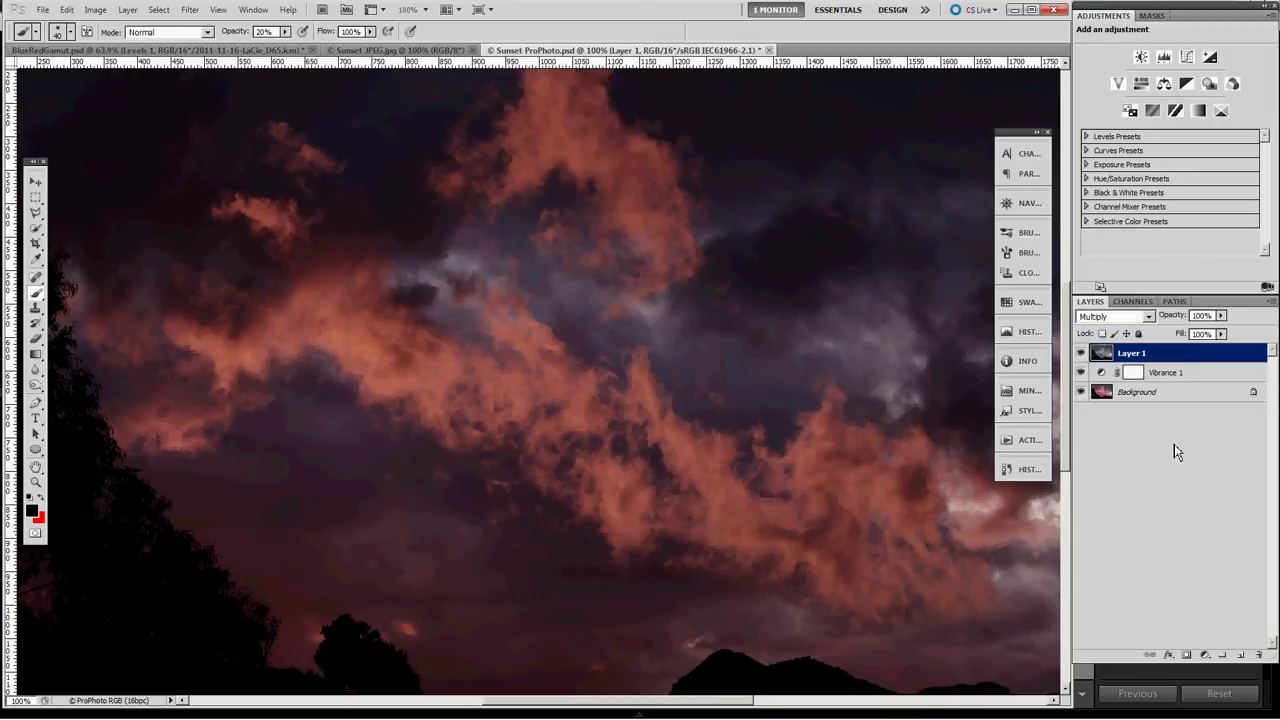
{"action": "left_click", "coordinate": [1186, 655]}
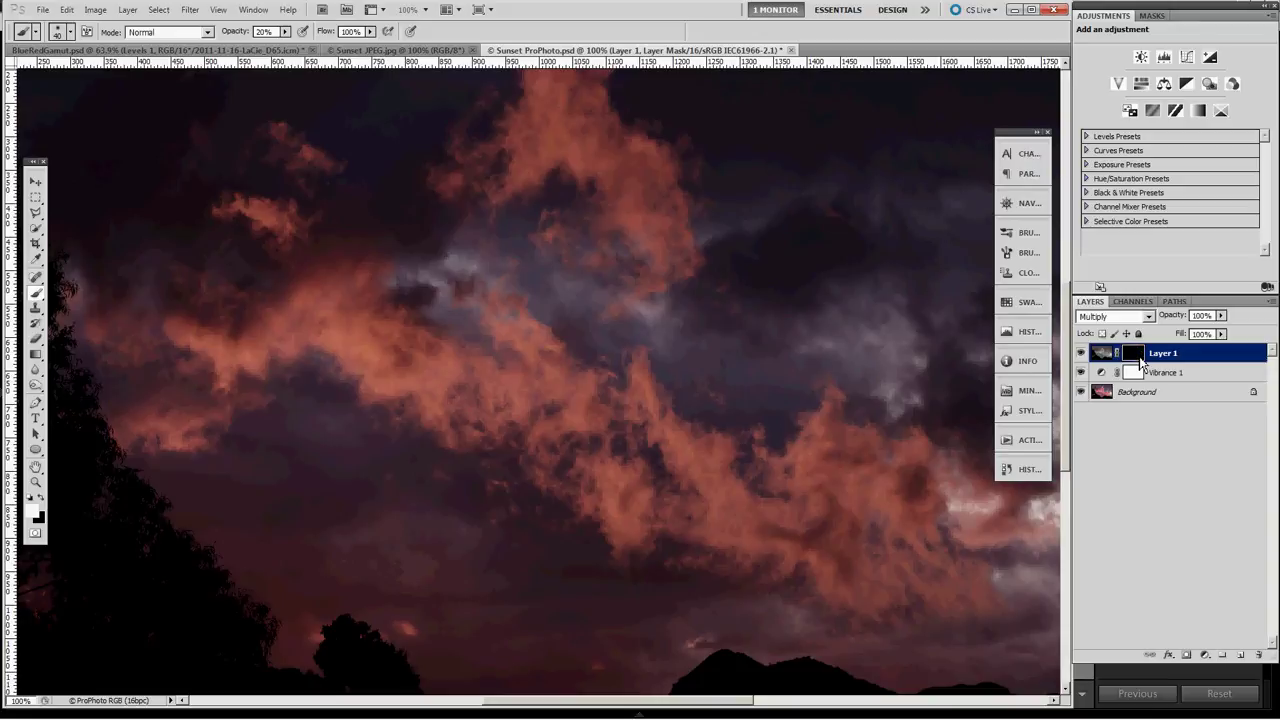
{"action": "key", "text": "ctrl+i"}
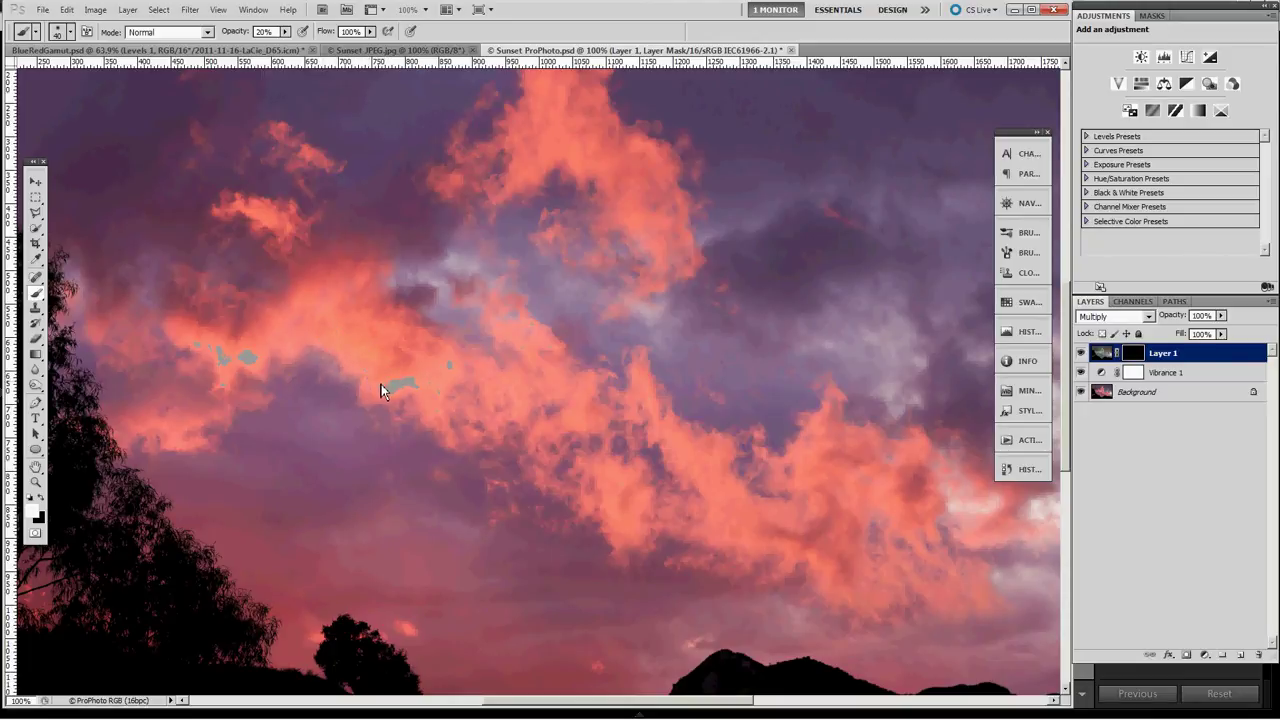
Paint Layer 1's mask over the small cloud patch and the left clouds' out-of-gamut areas.
{"action": "left_click_drag", "start_coordinate": [405, 388], "coordinate": [416, 386]}
{"action": "left_click_drag", "start_coordinate": [260, 366], "coordinate": [202, 346]}
Switch to Sunset JPEG and toggle its Gamut Warning on and back off.
{"action": "left_click", "coordinate": [217, 10]}
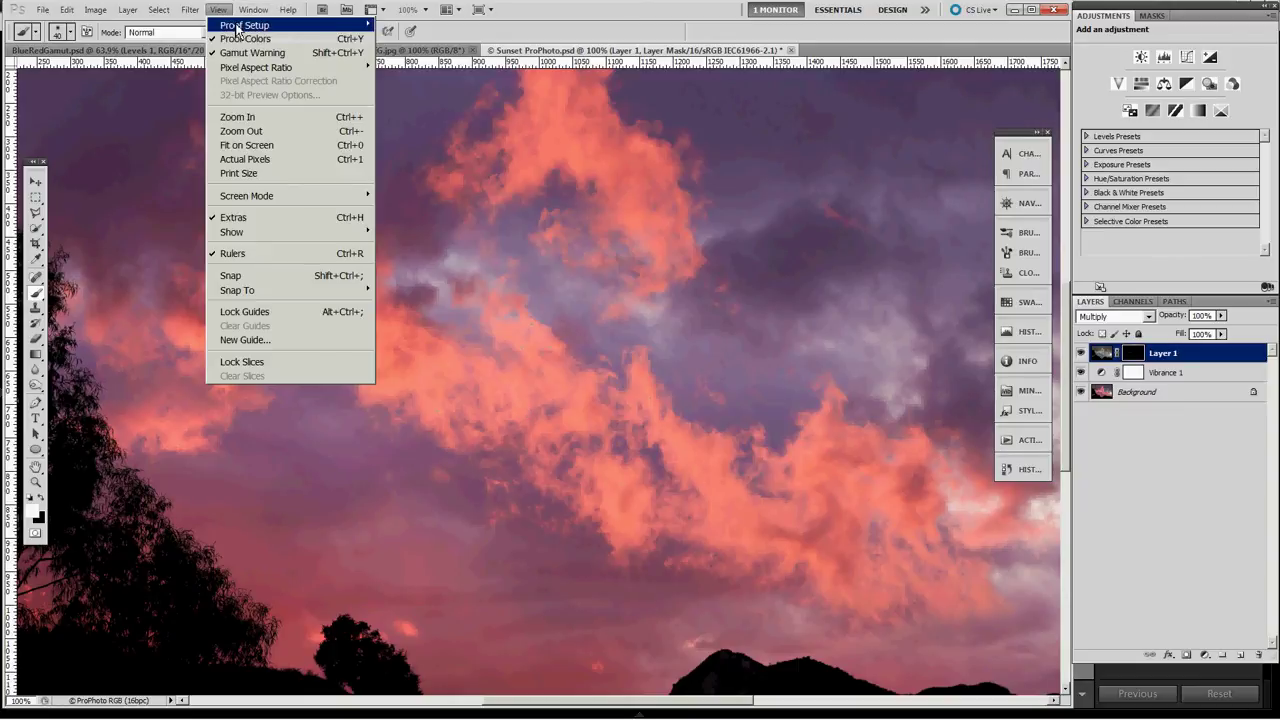
{"action": "key", "text": "Escape"}
{"action": "left_click", "coordinate": [240, 49]}
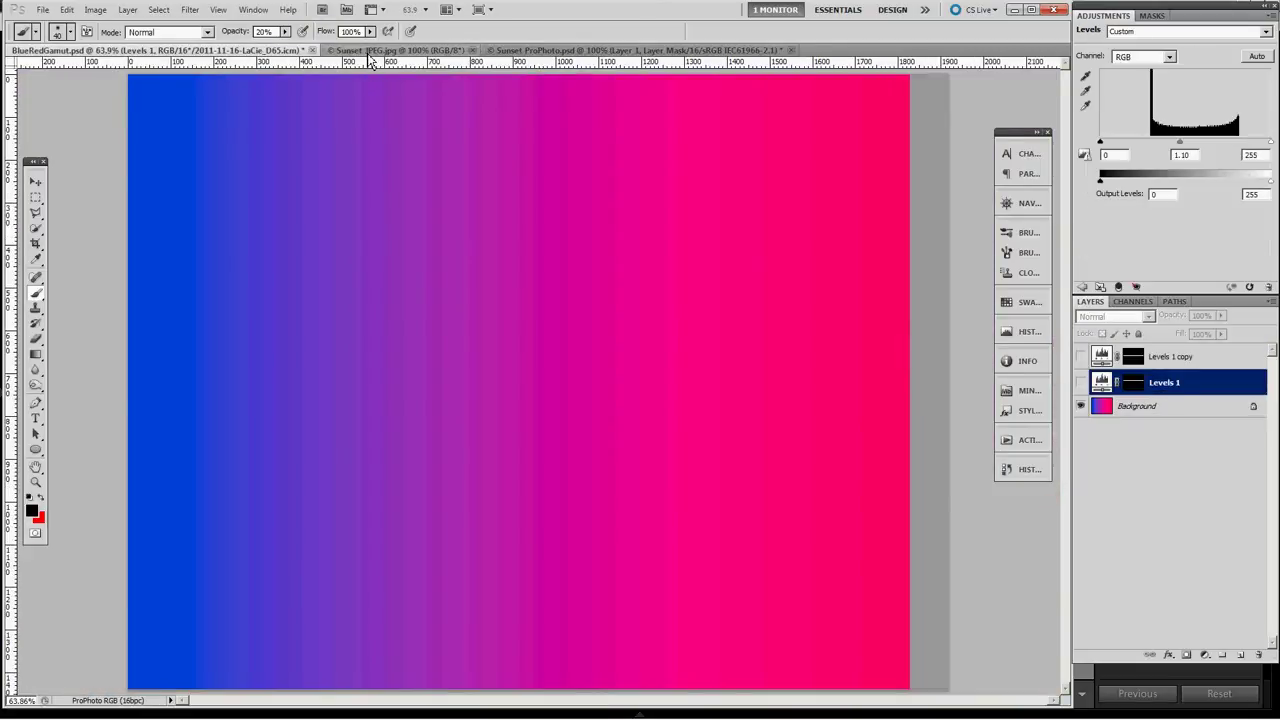
{"action": "left_click", "coordinate": [372, 50]}
{"action": "left_click", "coordinate": [217, 10]}
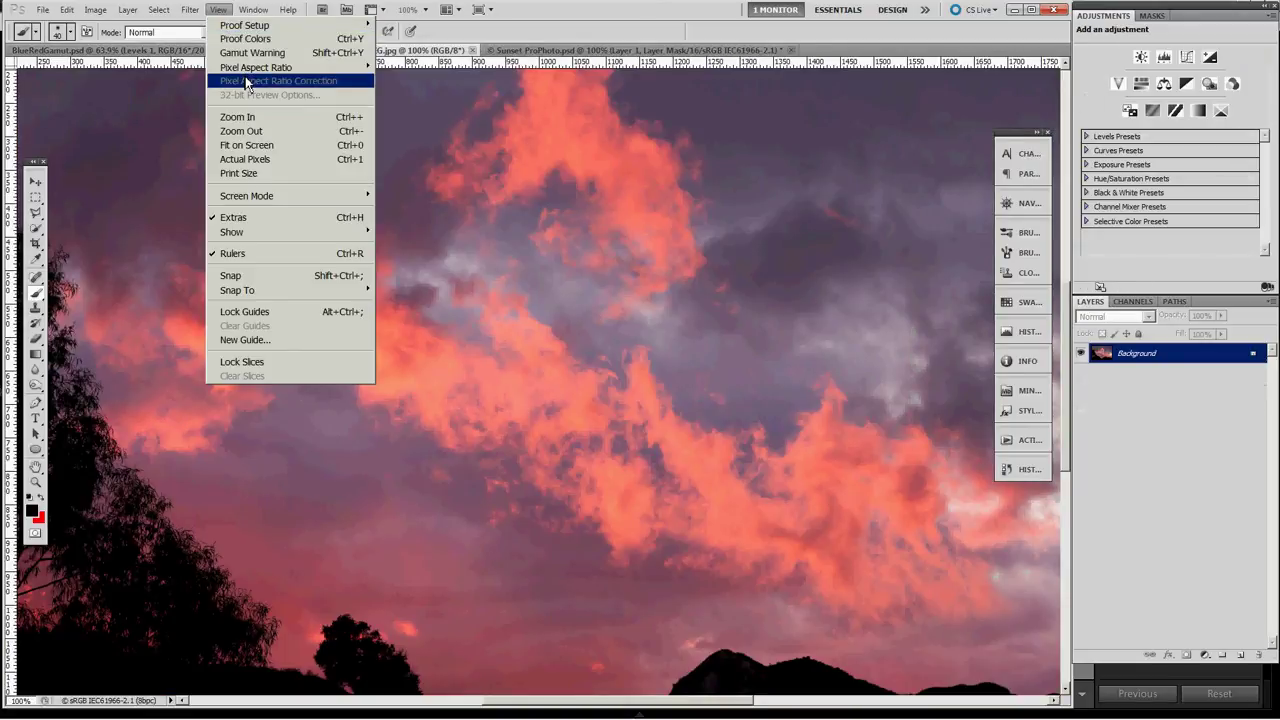
{"action": "left_click", "coordinate": [250, 53]}
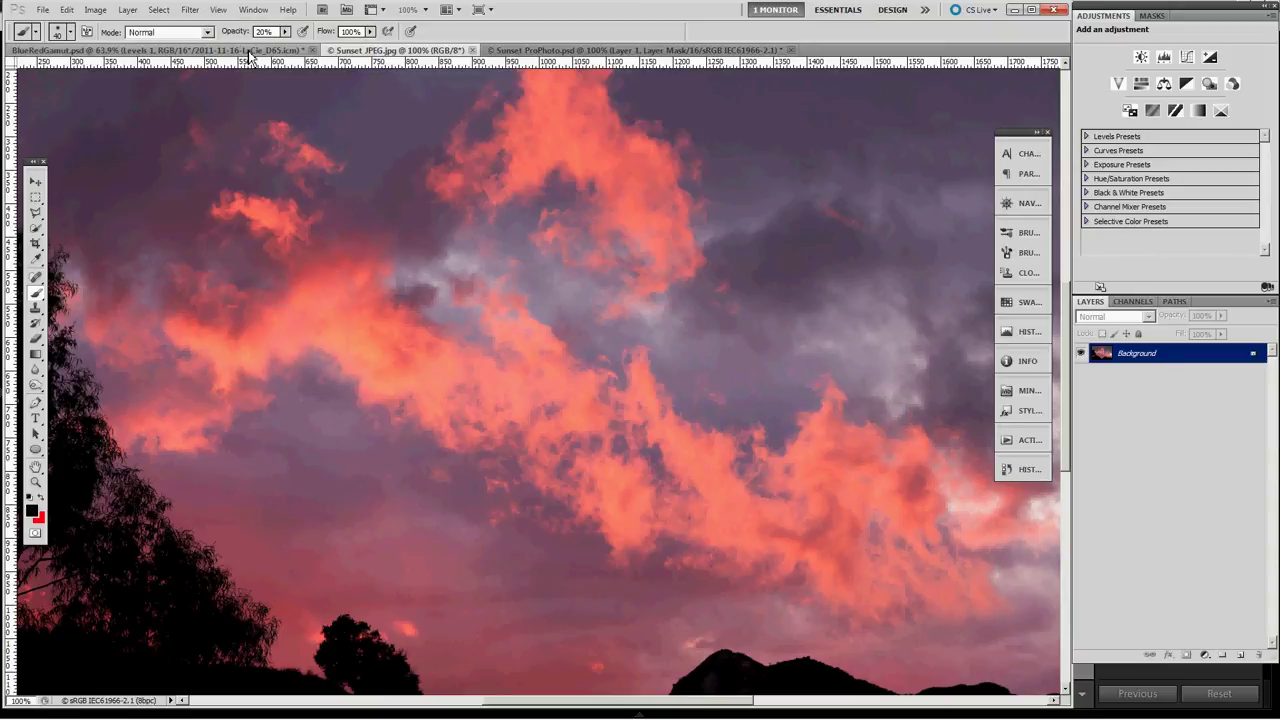
{"action": "left_click", "coordinate": [217, 10]}
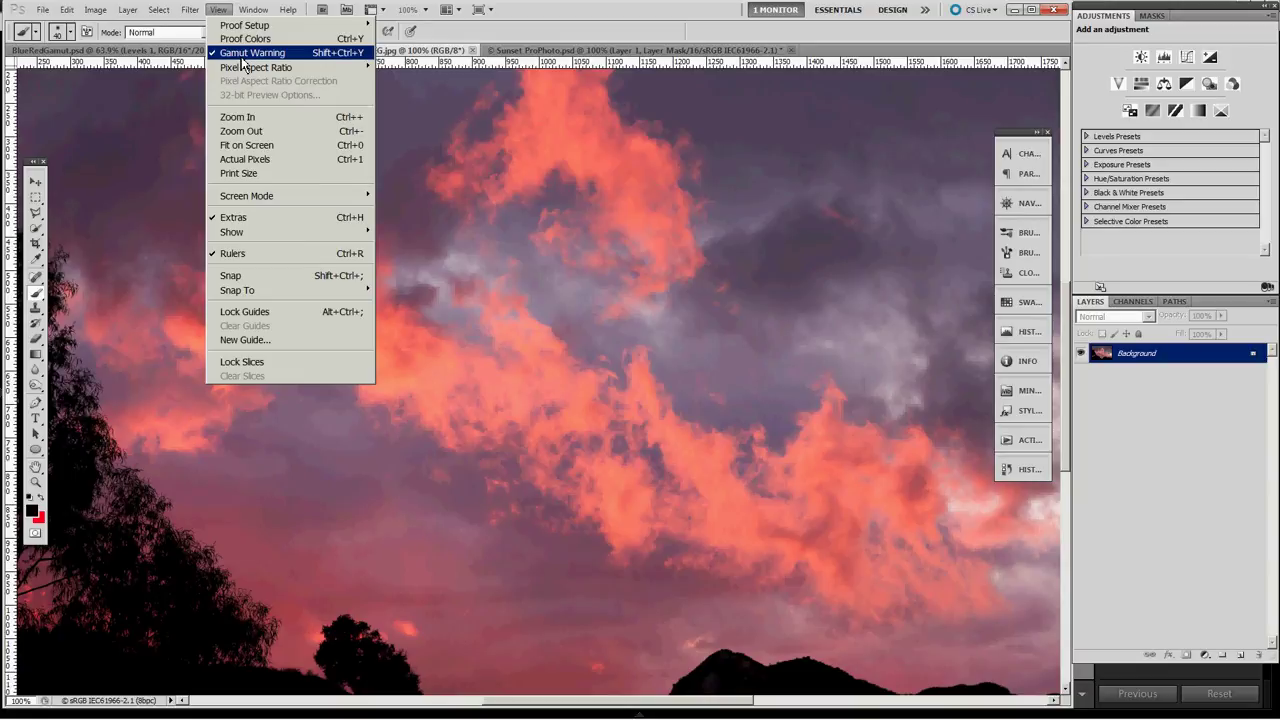
{"action": "left_click", "coordinate": [242, 57]}
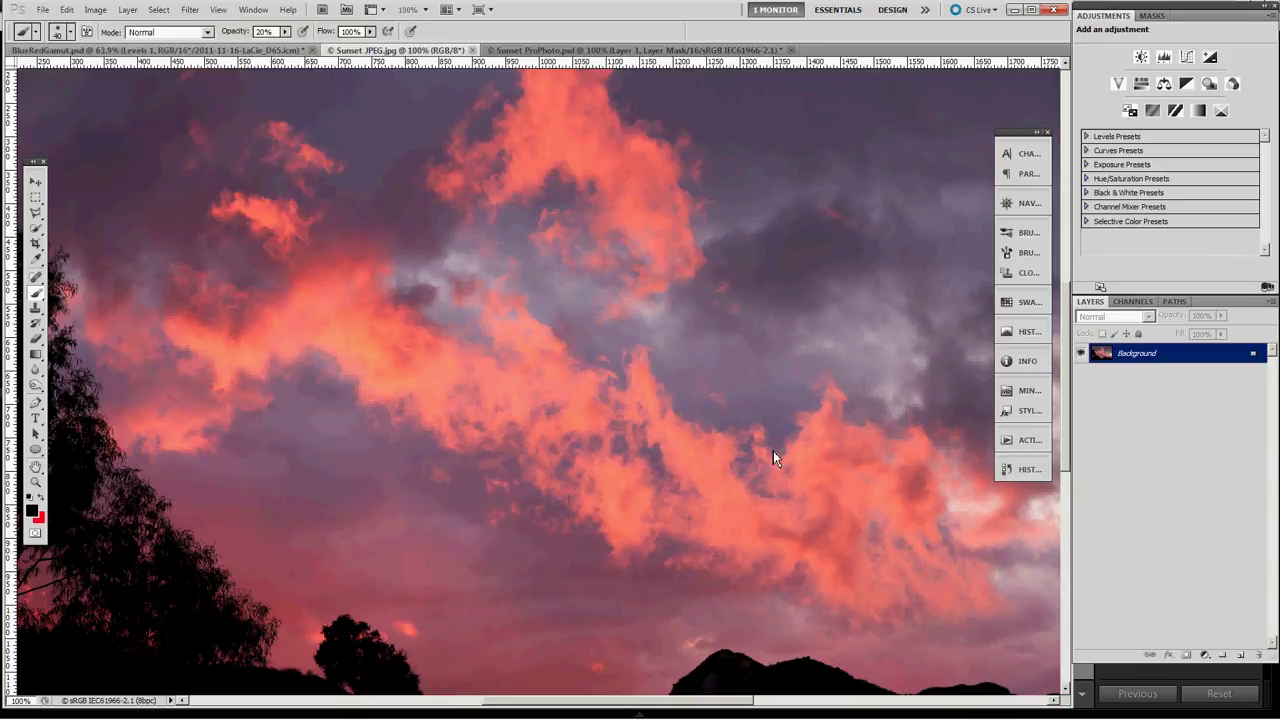
On Sunset ProPhoto.psd, turn Proof Colors off and back on to compare against sRGB.
{"action": "left_click", "coordinate": [518, 50]}
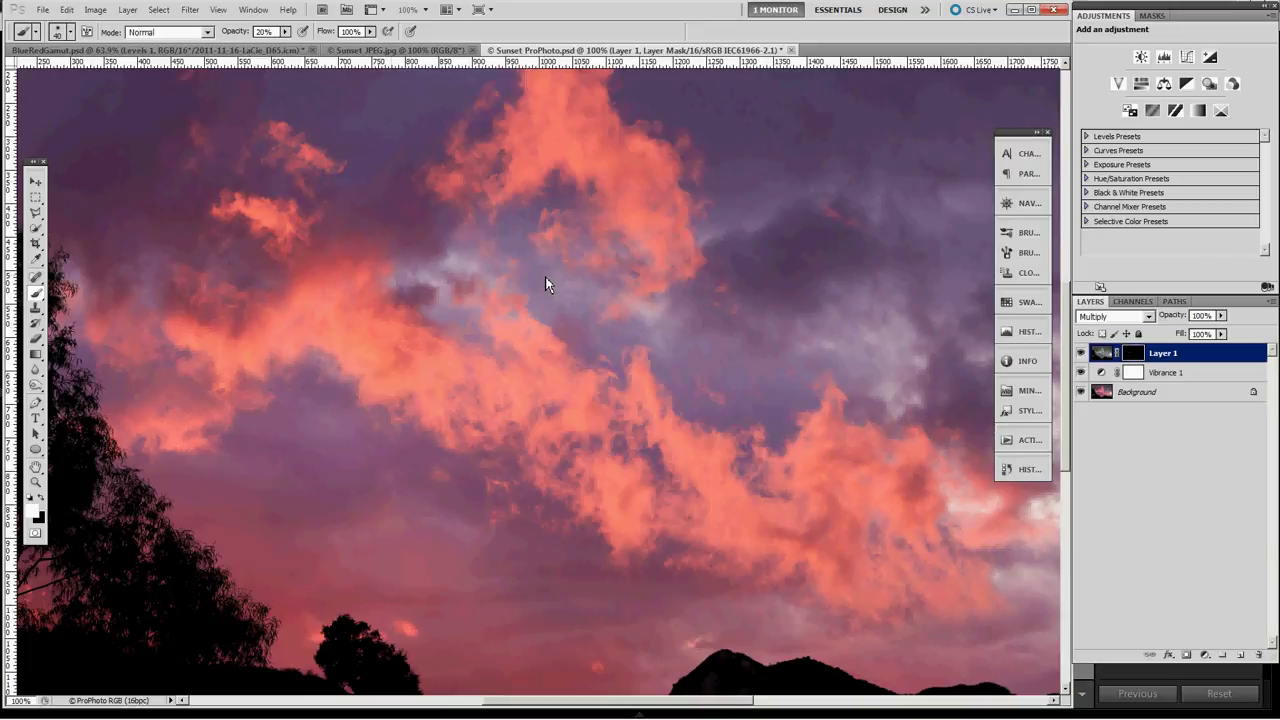
{"action": "left_click", "coordinate": [217, 9]}
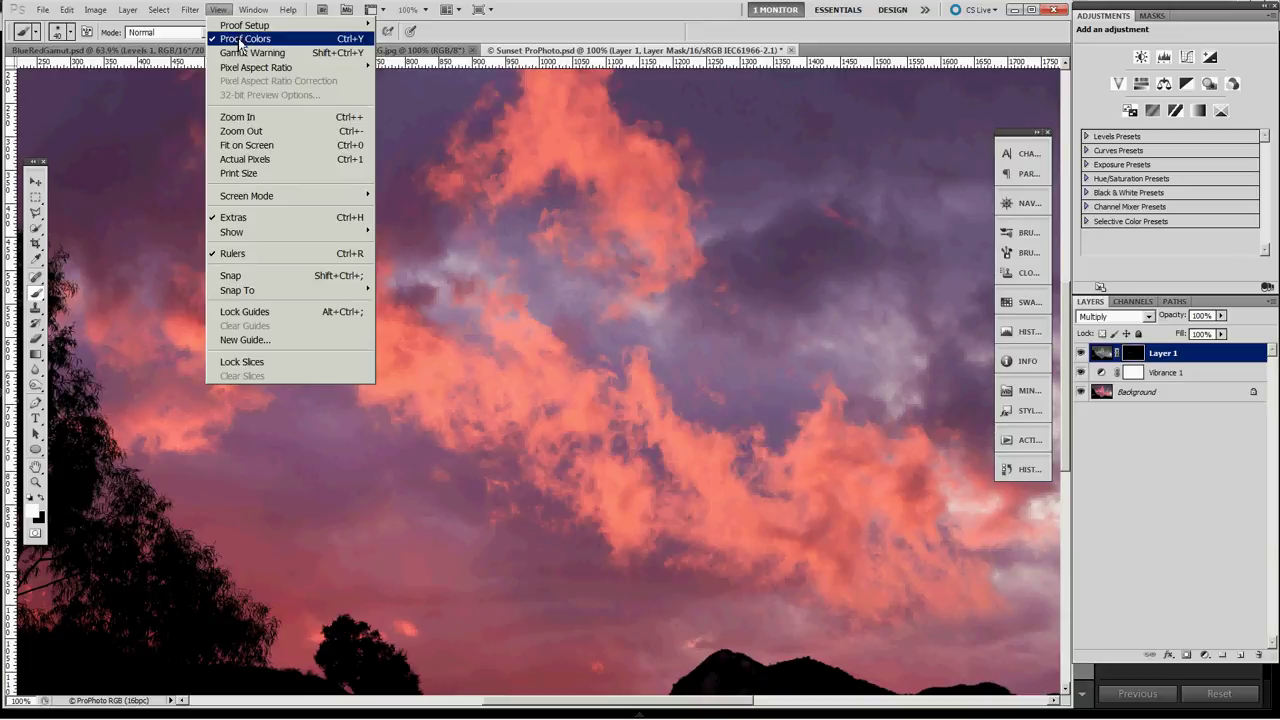
{"action": "left_click", "coordinate": [240, 39]}
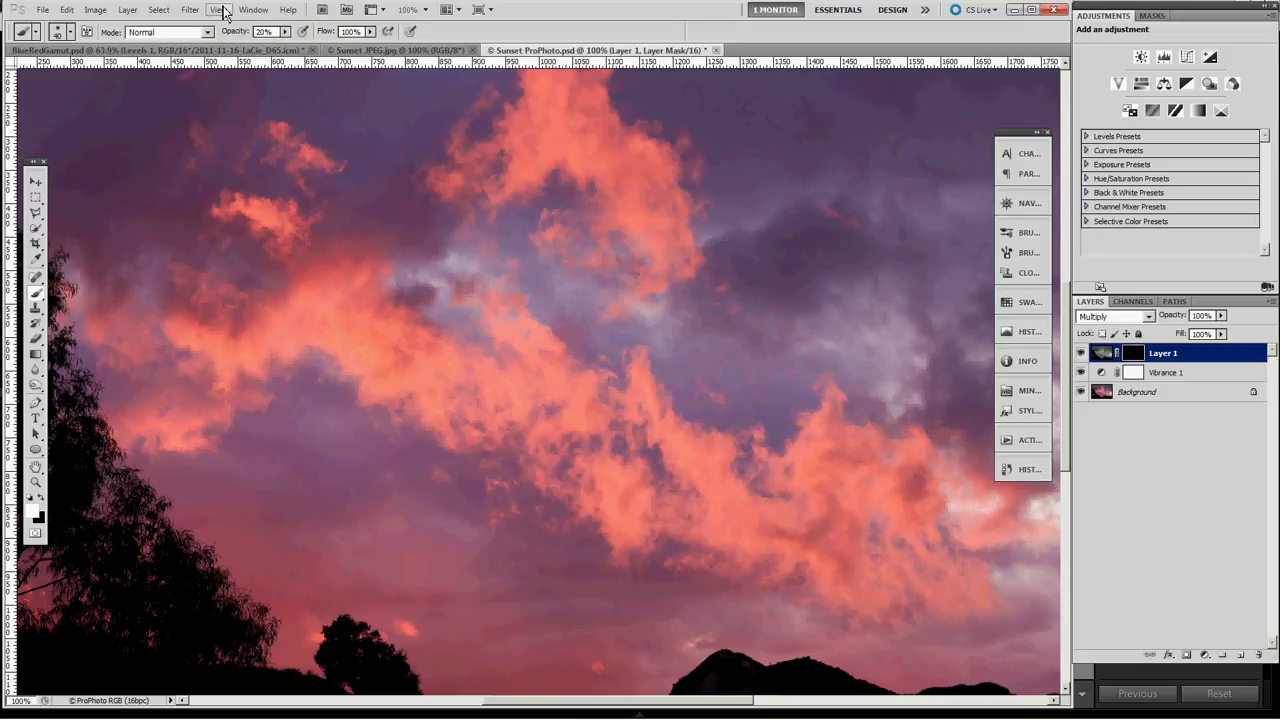
{"action": "left_click", "coordinate": [222, 10]}
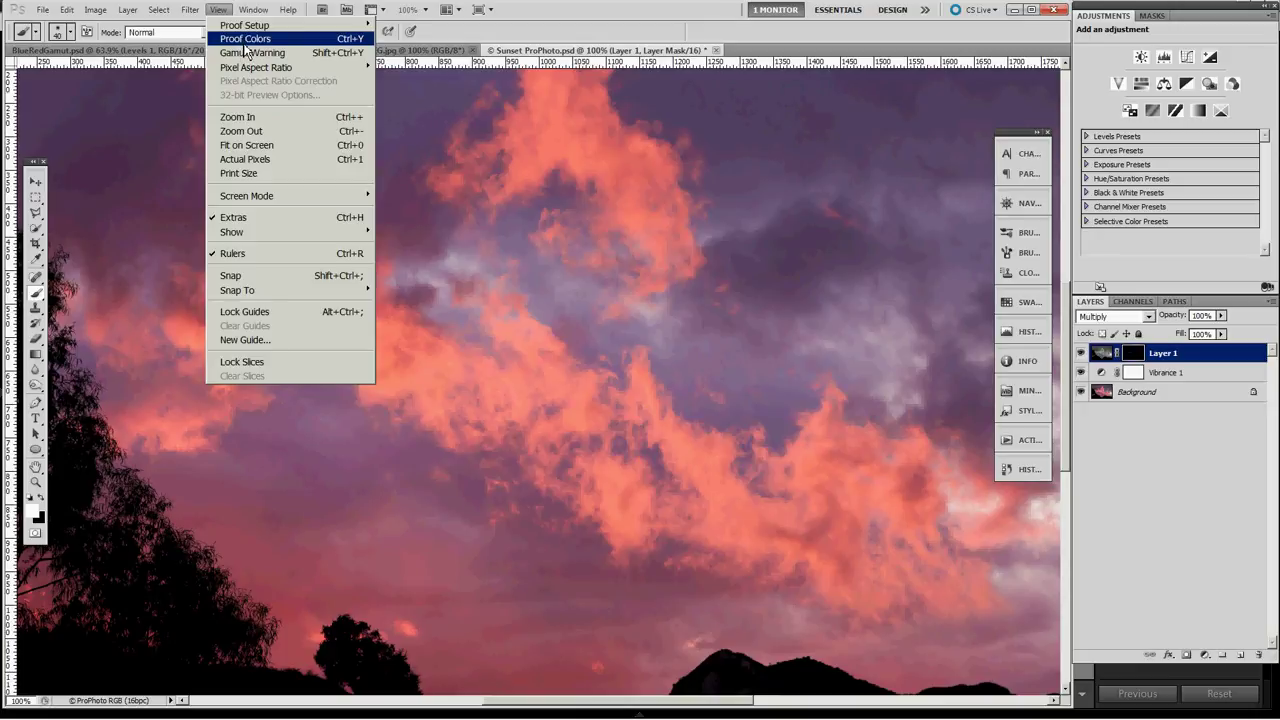
{"action": "left_click", "coordinate": [244, 42]}
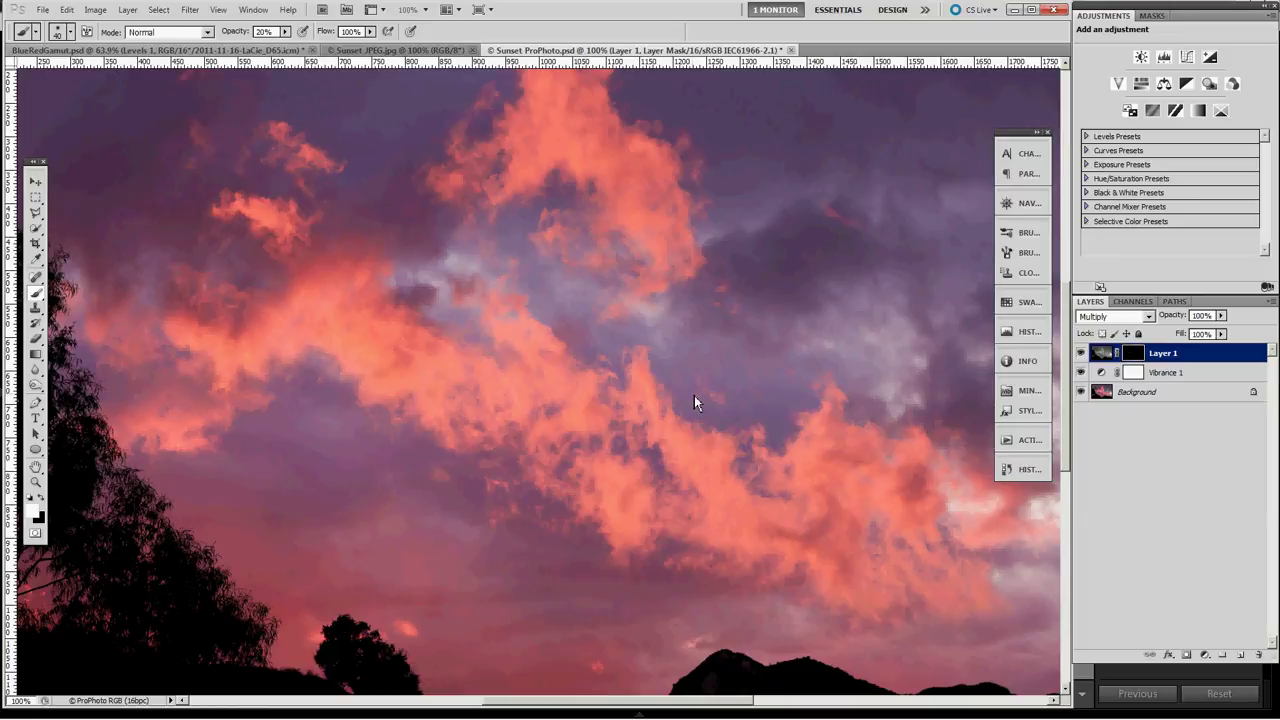
Convert to Profile sRGB IEC61966-2.1 with Flatten Image, then show the Histogram panel.
{"action": "left_click", "coordinate": [66, 9]}
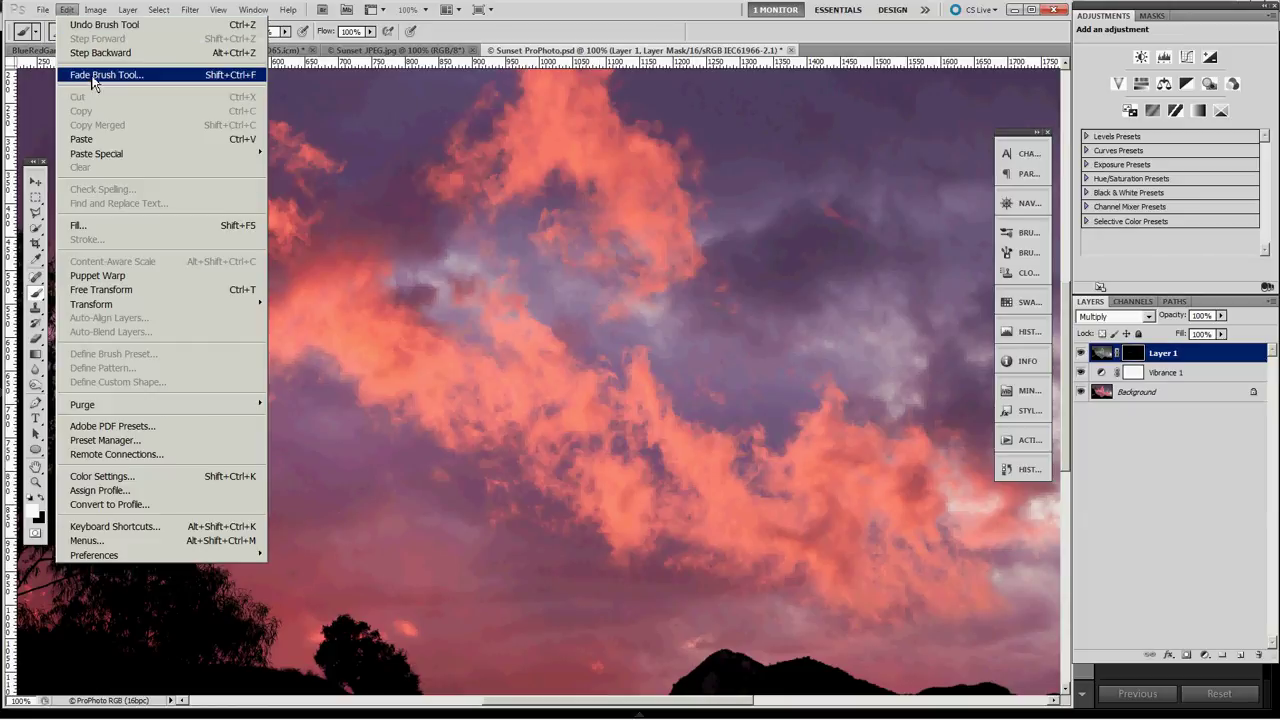
{"action": "left_click", "coordinate": [120, 508]}
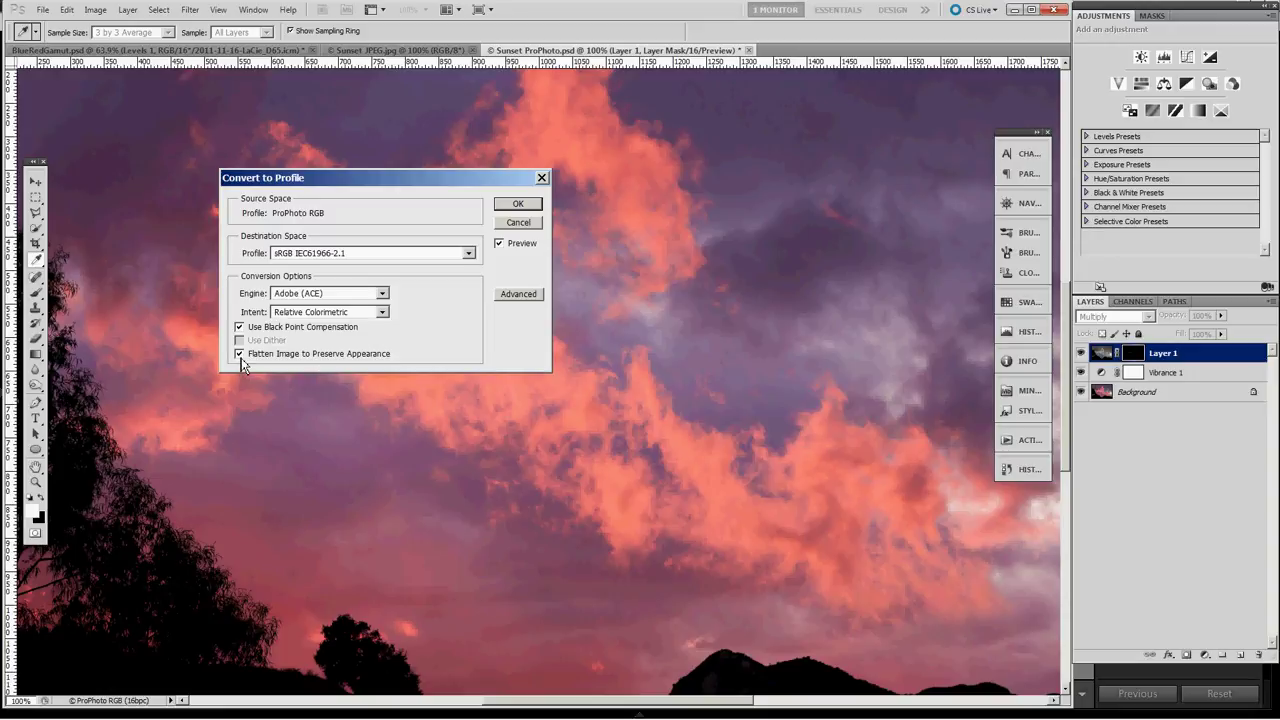
{"action": "left_click", "coordinate": [520, 205]}
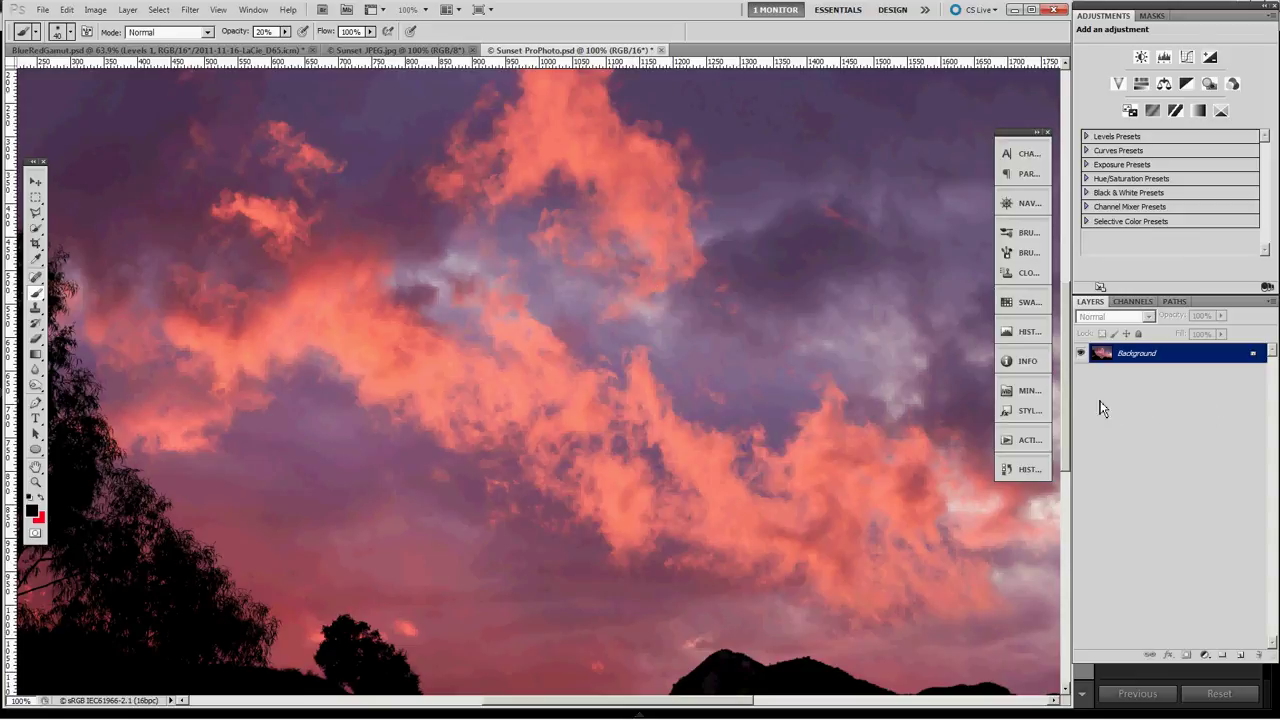
{"action": "left_click", "coordinate": [1030, 338]}
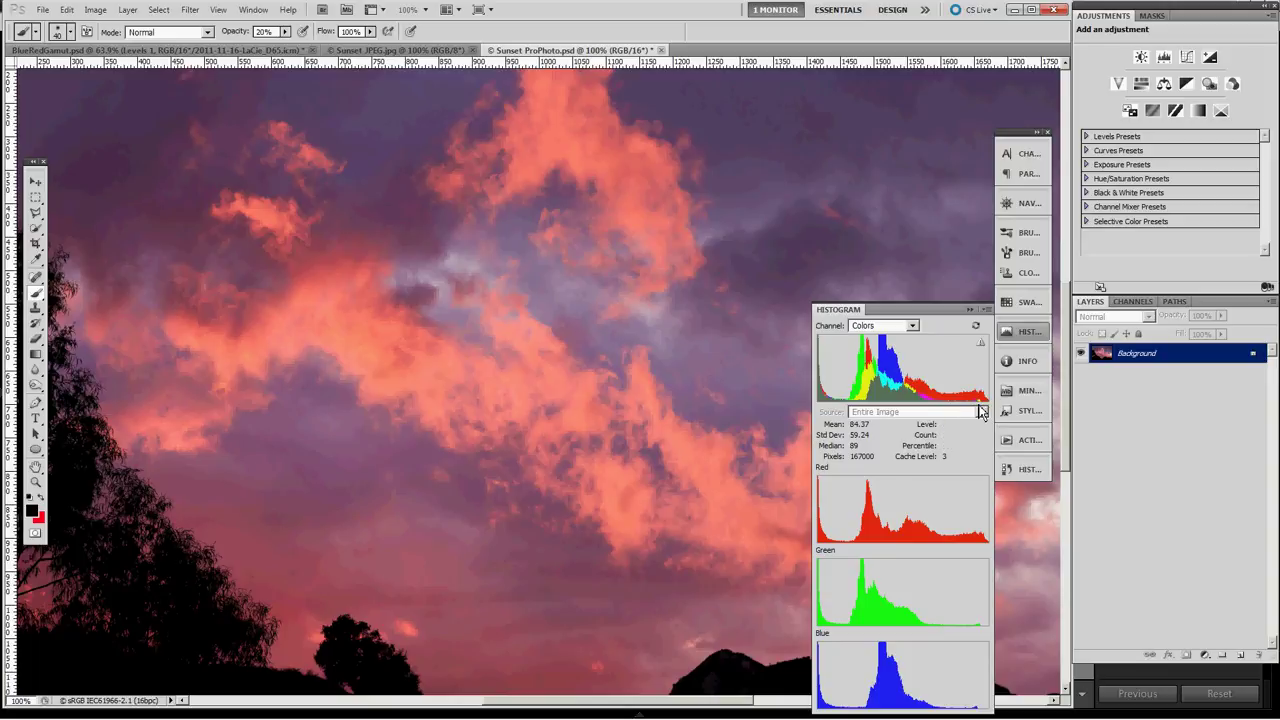
Switch to the 8-bit sRGB Sunset JPEG.jpg to compare its histogram (mean 83.83, median 87).
{"action": "mouse_move", "coordinate": [970, 367]}
{"action": "left_click", "coordinate": [416, 52]}
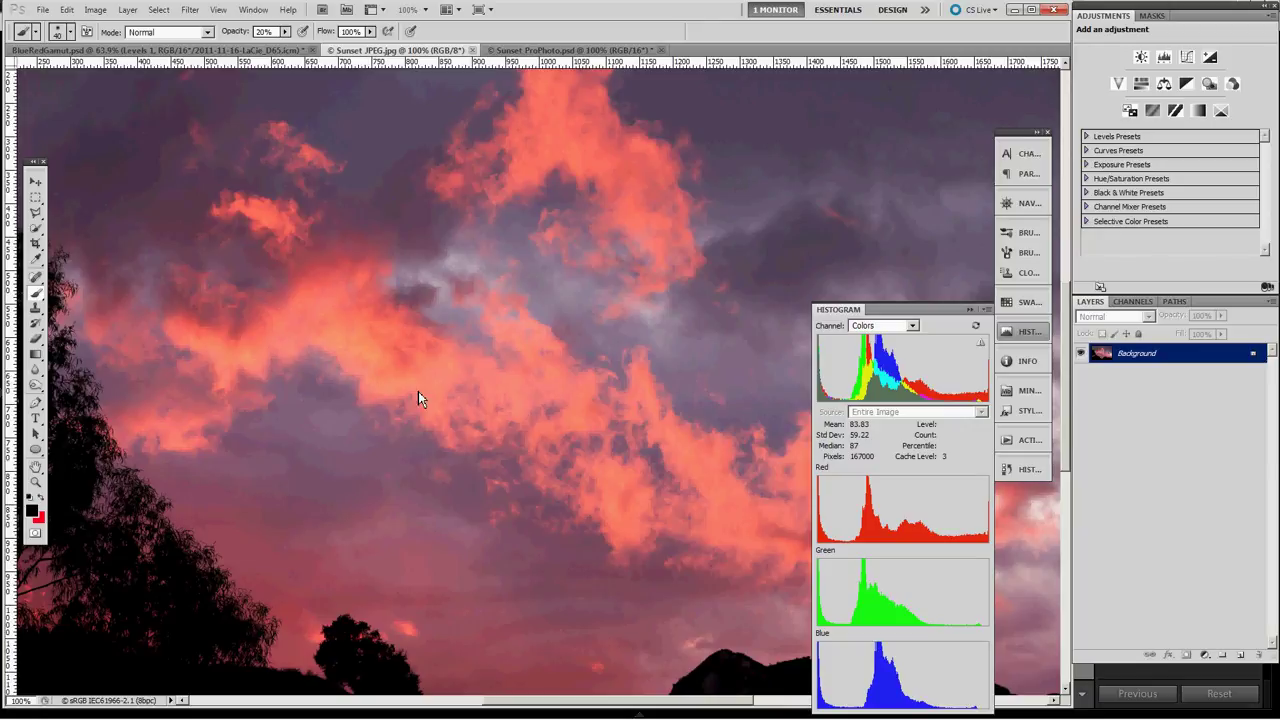
{"action": "mouse_move", "coordinate": [300, 714]}
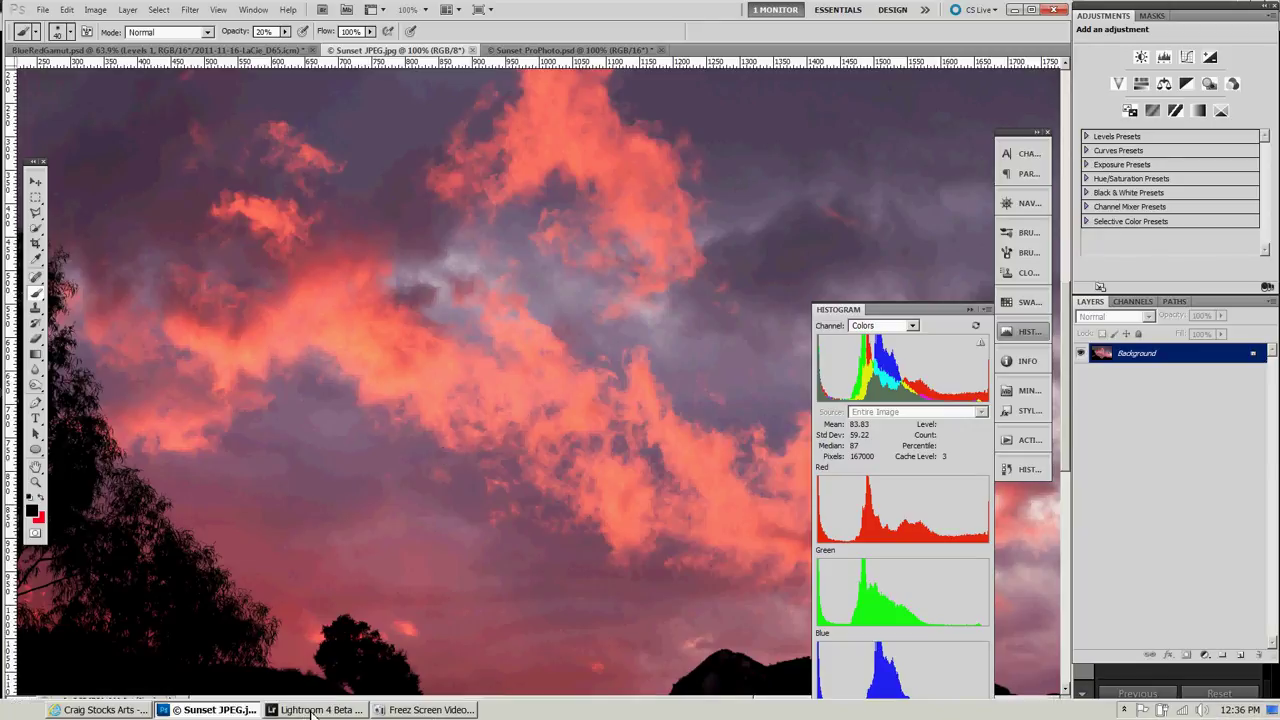
In Lightroom's Develop module, turn on Soft Proofing with the sRGB gamut warning marking clouds red.
{"action": "left_click", "coordinate": [313, 710]}
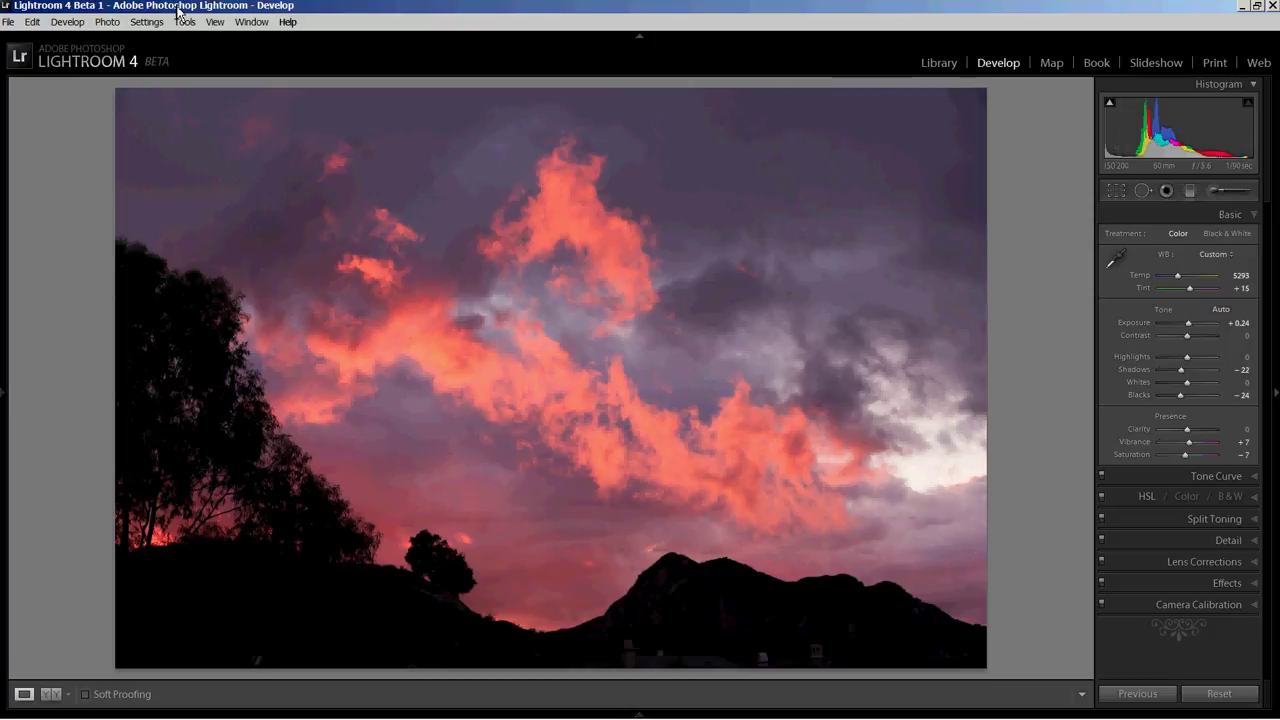
{"action": "left_click", "coordinate": [208, 22]}
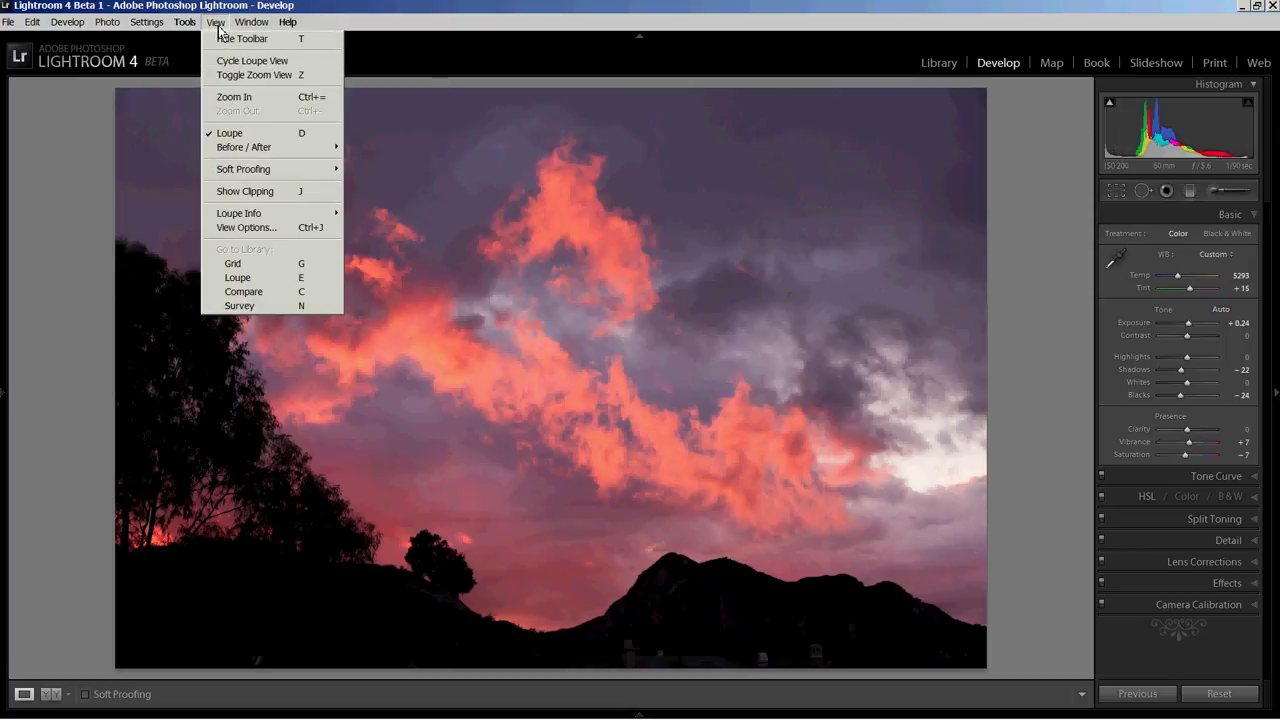
{"action": "mouse_move", "coordinate": [257, 170]}
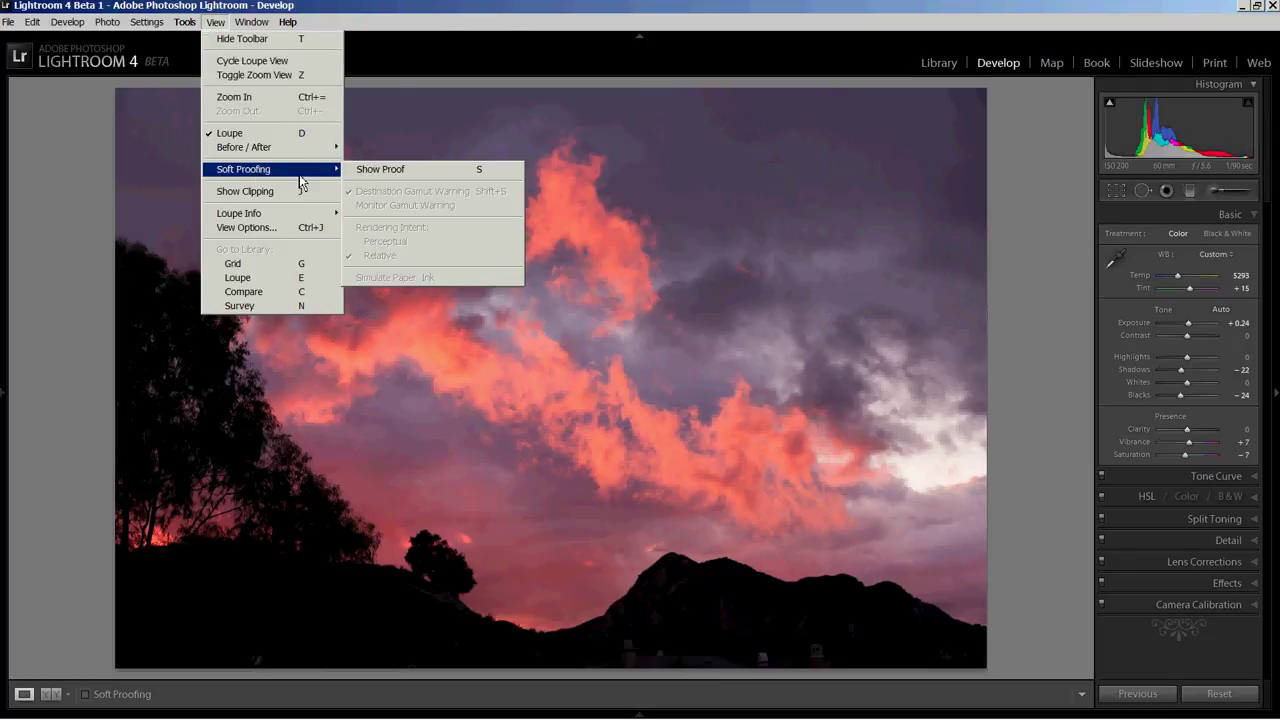
{"action": "left_click", "coordinate": [427, 175]}
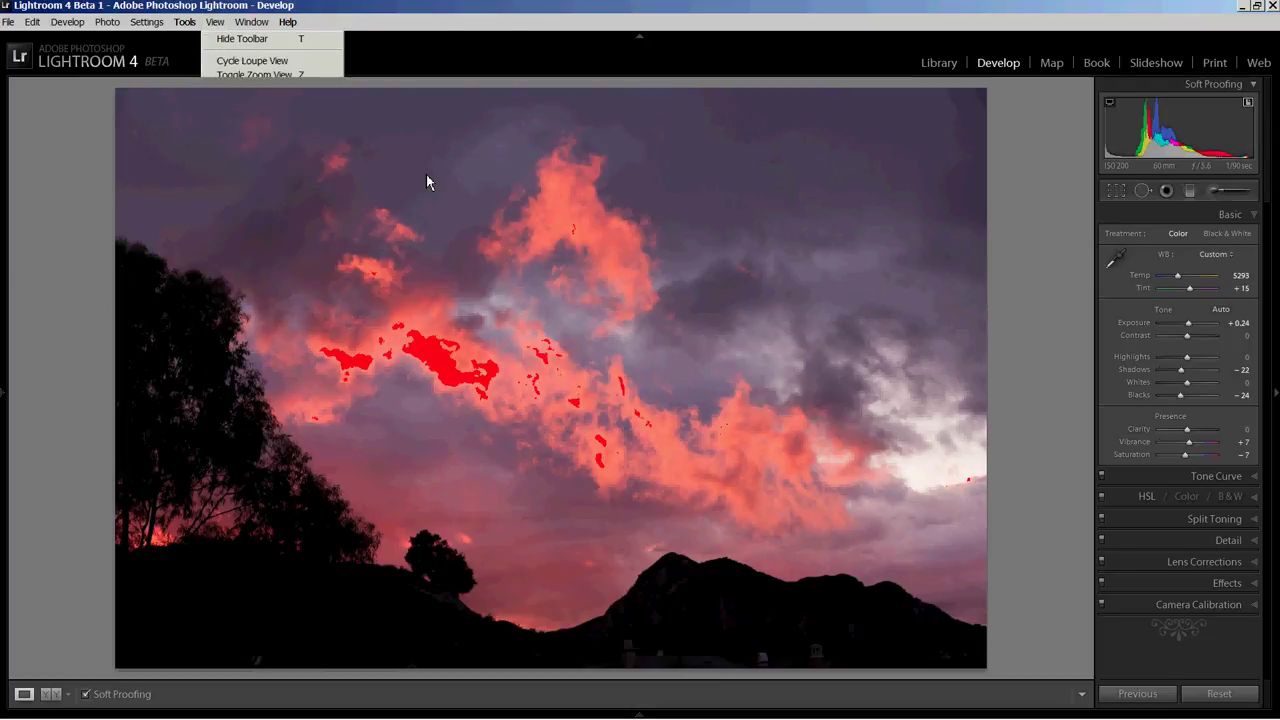